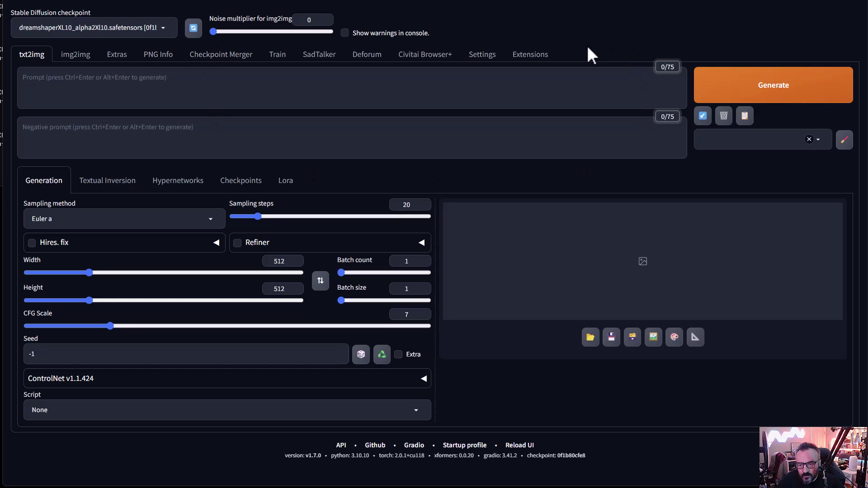
# Search the Available extensions for 'remb' to confirm stable-diffusion-webui-rembg is already installed
pyautogui.click(531, 55)
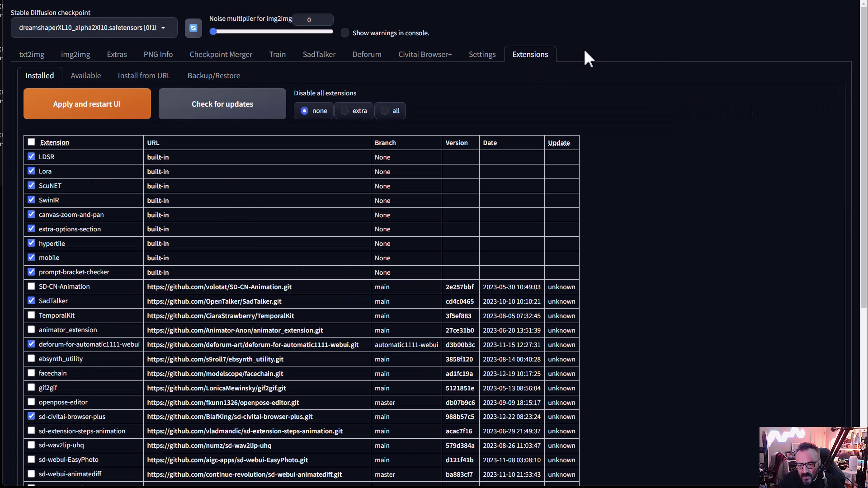
pyautogui.click(85, 77)
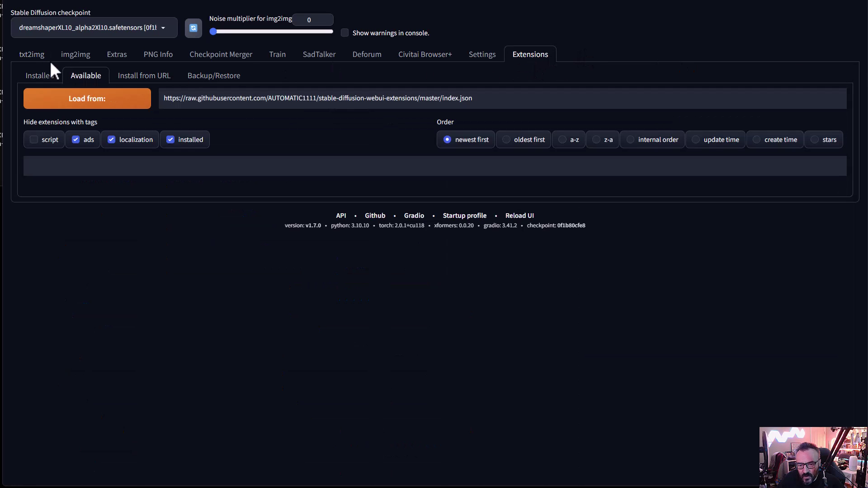
pyautogui.click(74, 104)
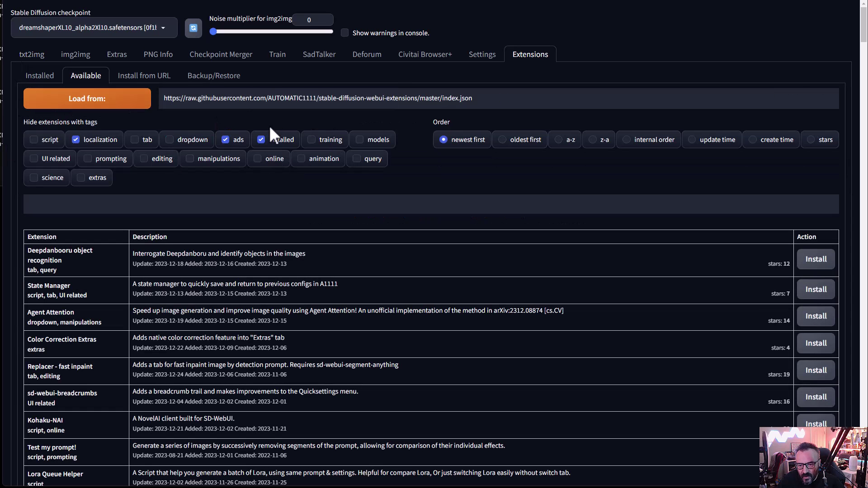
pyautogui.click(272, 144)
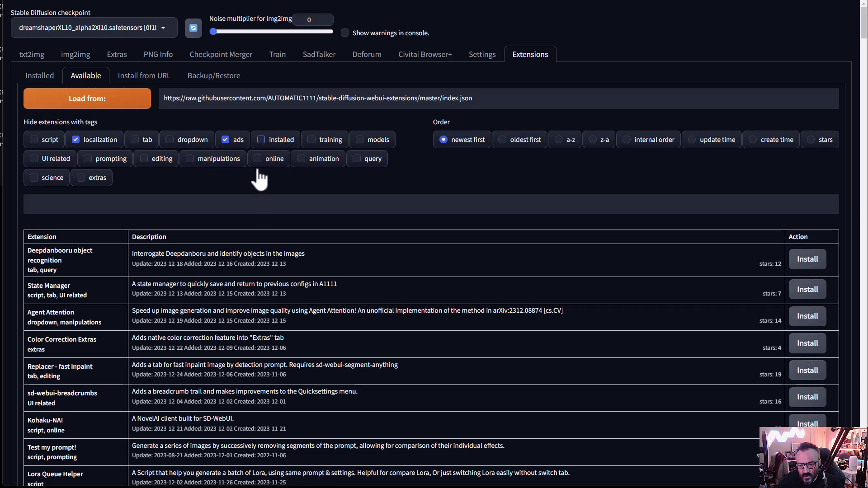
pyautogui.click(249, 205)
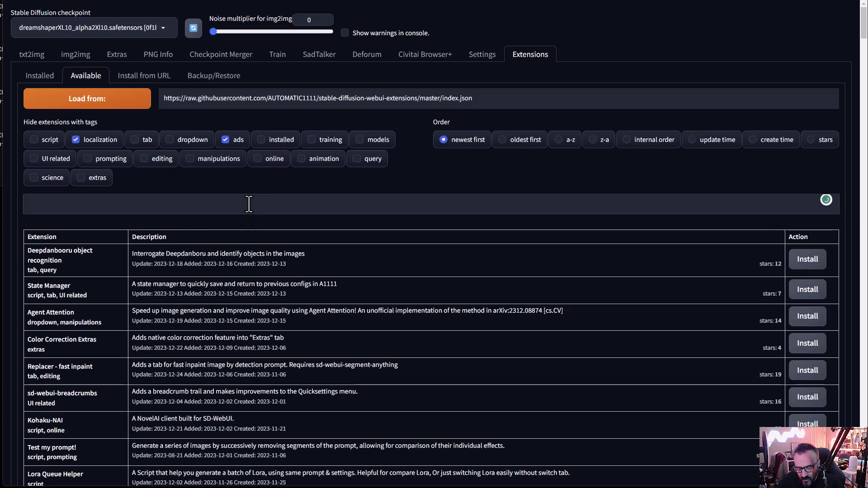
pyautogui.write('remb')
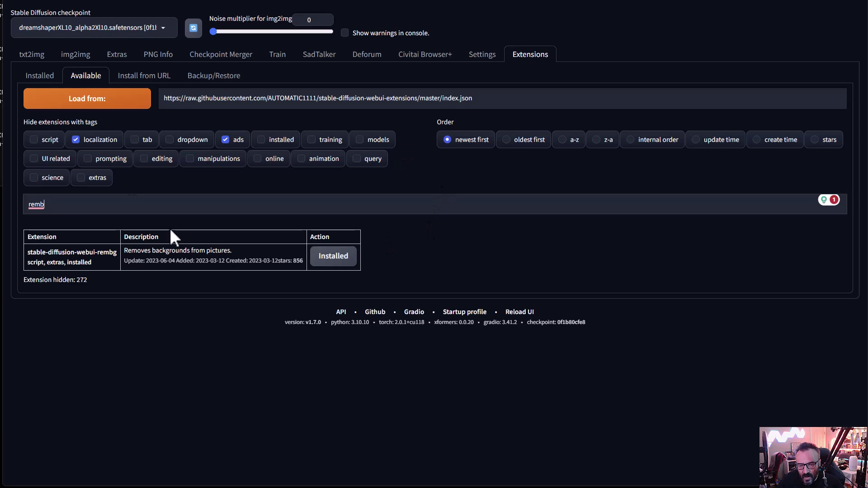
# Return to the Installed extensions table and scroll through it
pyautogui.click(54, 78)
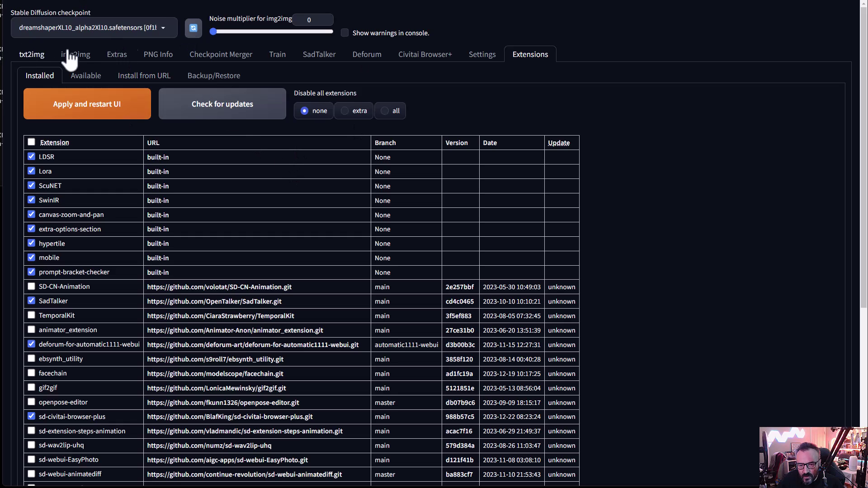
pyautogui.scroll(-1, 194, 188)
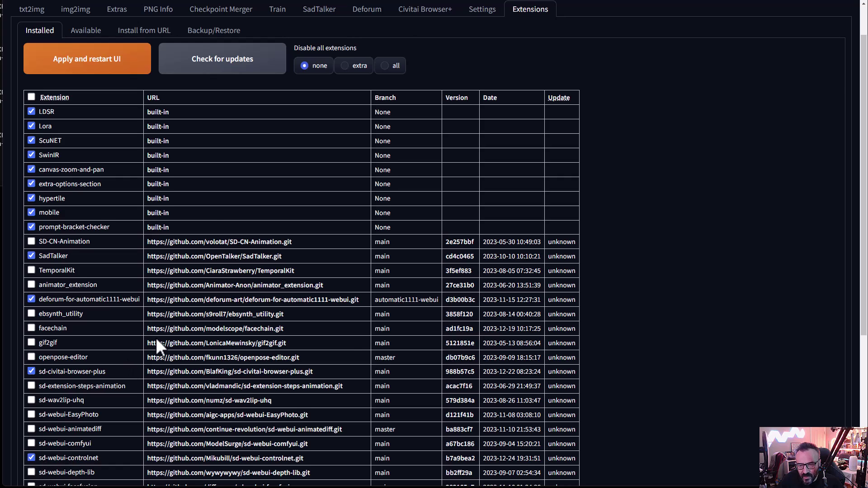
pyautogui.scroll(1, 157, 340)
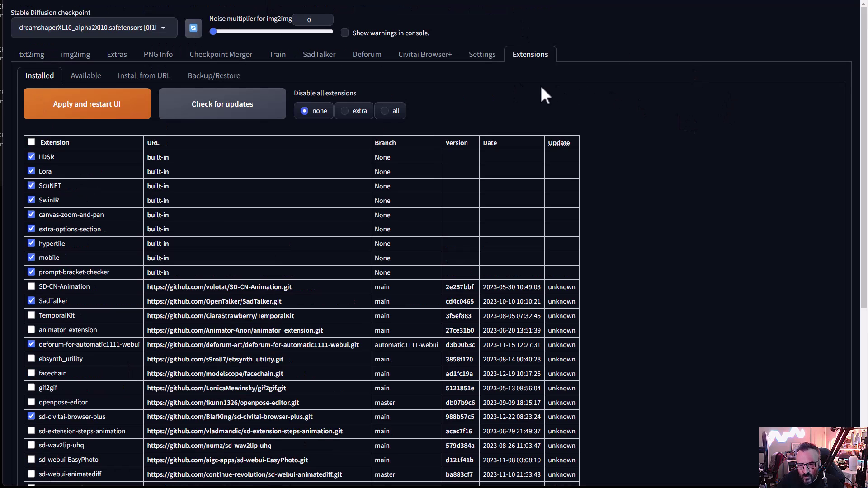
# Look over the Extras page's Remove background option, currently set to None
pyautogui.click(117, 55)
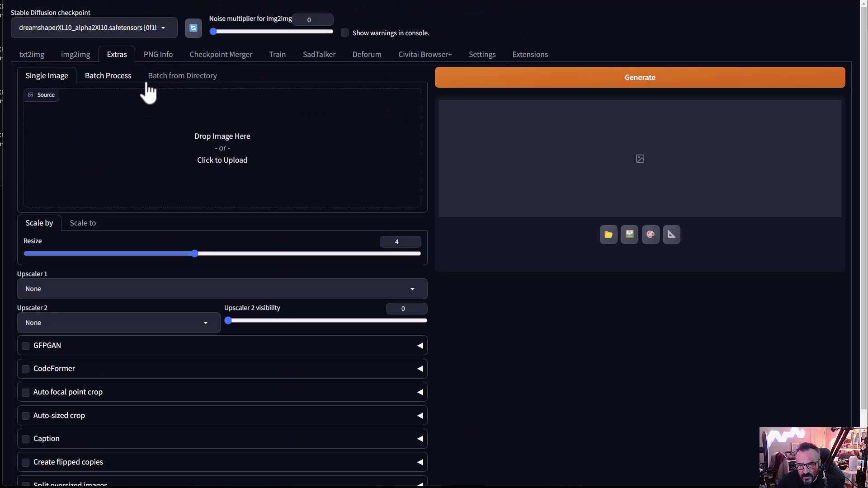
pyautogui.scroll(-2, 443, 271)
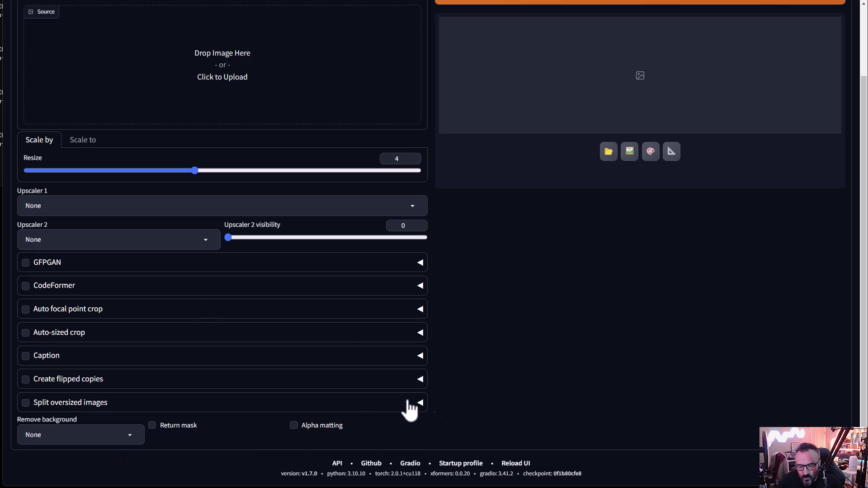
pyautogui.scroll(2, 443, 398)
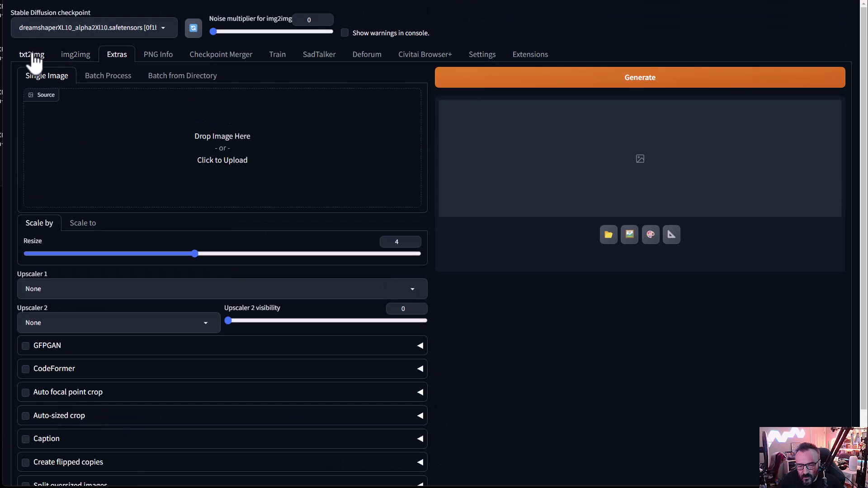
# Enter the prompt 'Warrier women, gold and white armor, portrait' and choose the DPM++ 2M Karras sampler
pyautogui.click(34, 58)
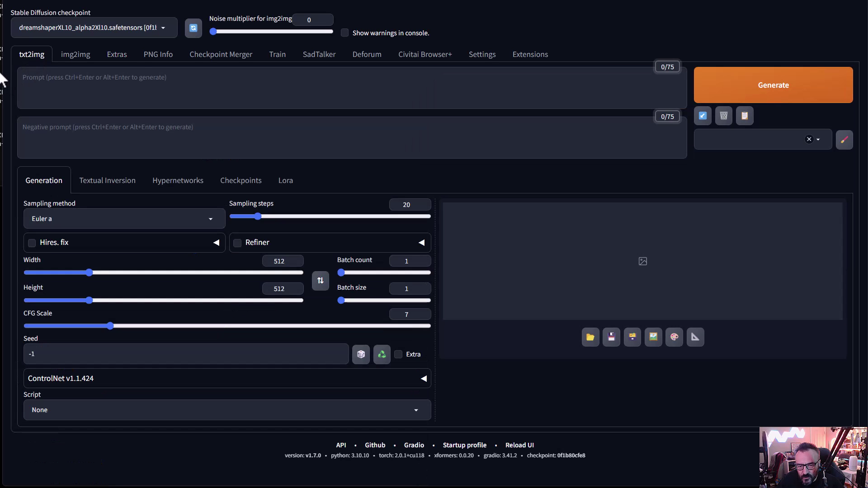
pyautogui.click(189, 84)
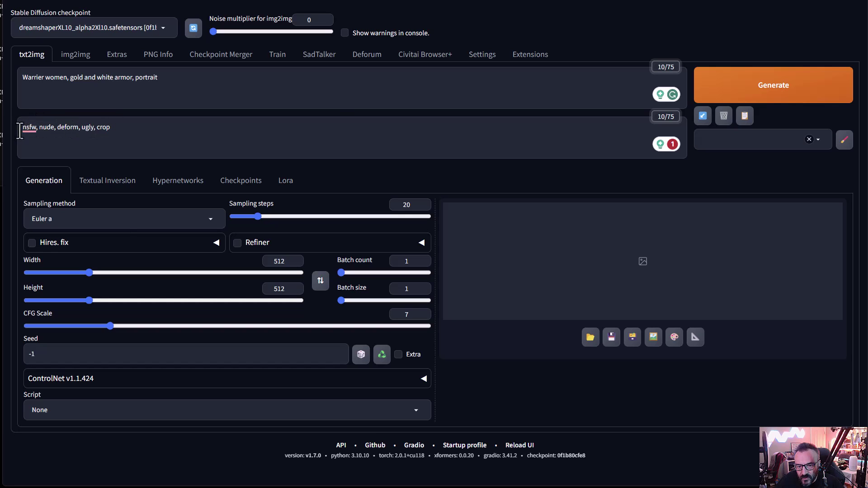
pyautogui.moveTo(36, 128)
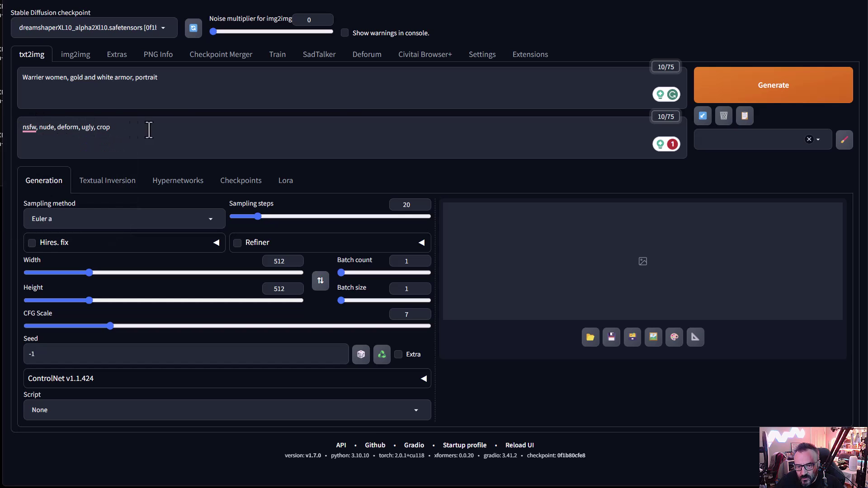
pyautogui.click(182, 219)
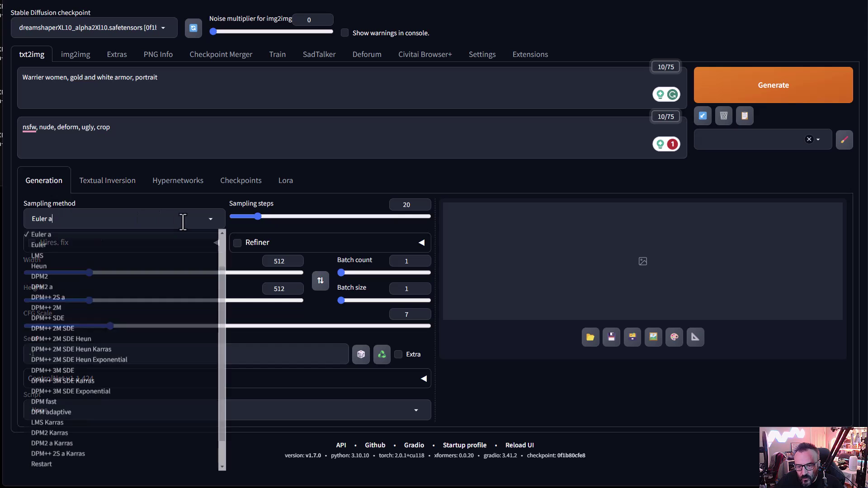
pyautogui.scroll(1, 88, 258)
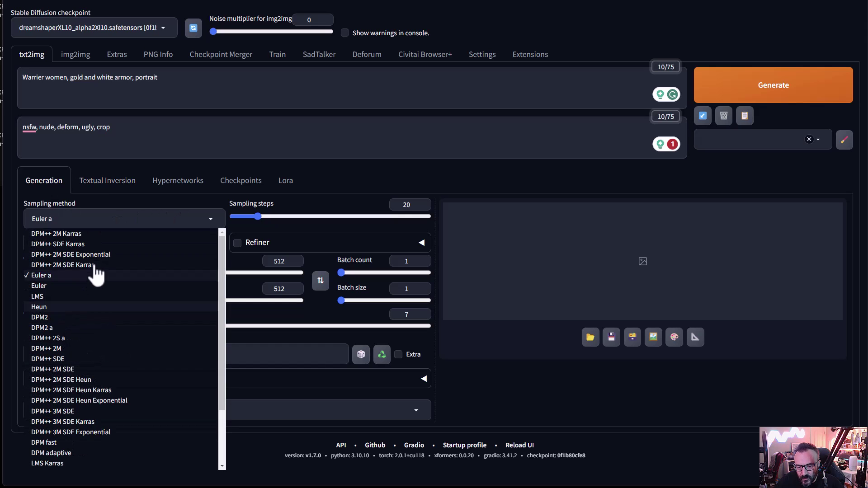
pyautogui.click(77, 234)
# Set Sampling steps to 35 and Height to 768
pyautogui.doubleClick(407, 205)
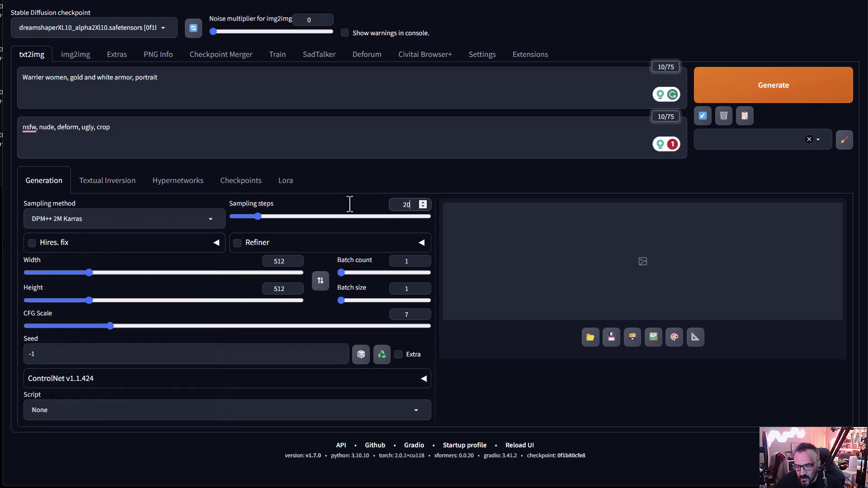
pyautogui.write('35')
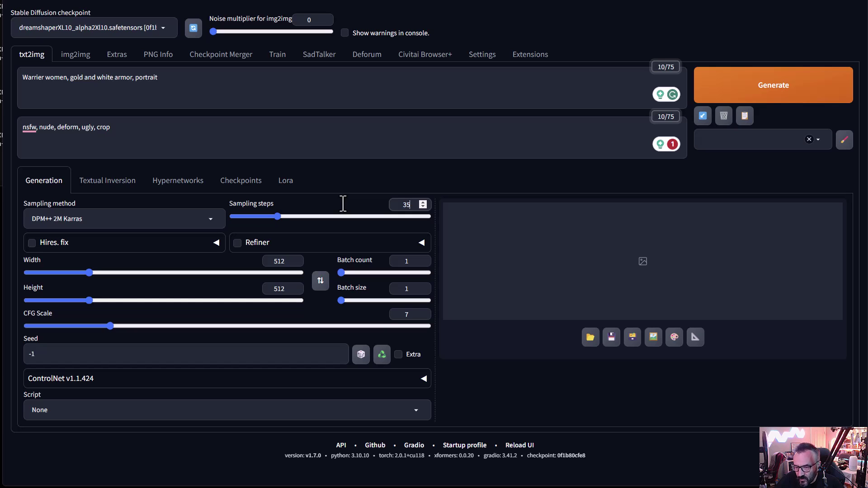
pyautogui.doubleClick(286, 289)
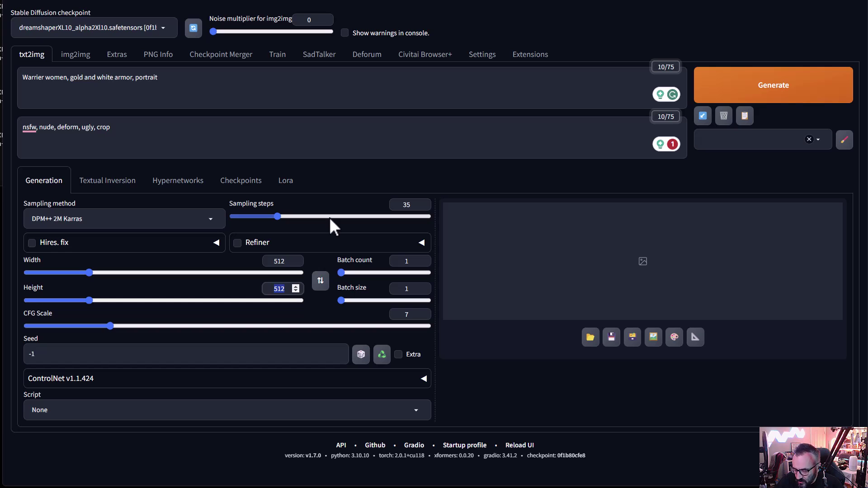
pyautogui.write('768')
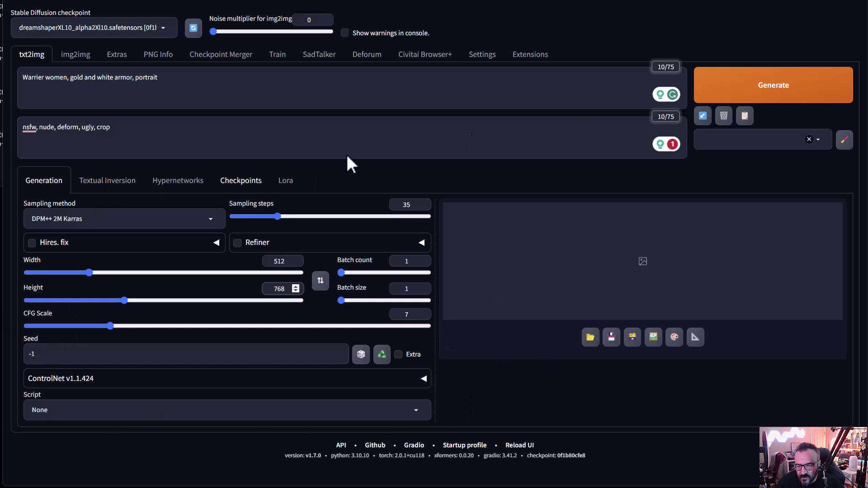
# Generate the armored warrior portrait and send it to Extras
pyautogui.click(756, 71)
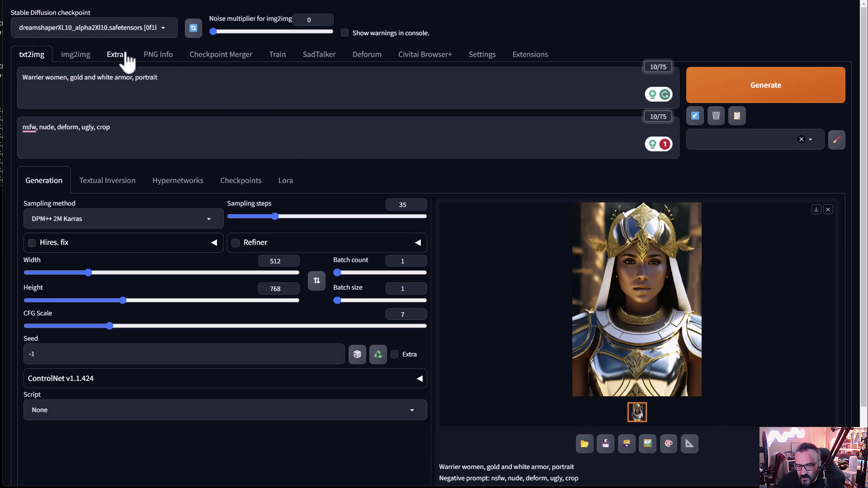
pyautogui.scroll(-1, 719, 181)
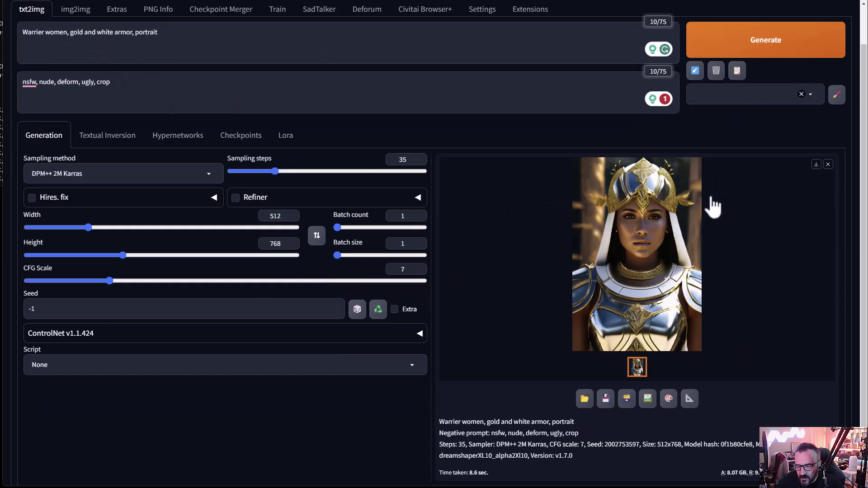
pyautogui.click(691, 399)
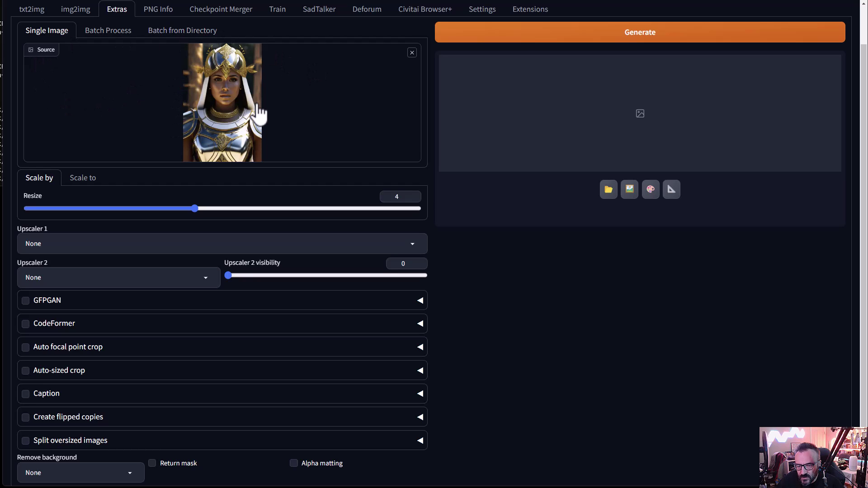
# Choose u2net as the Remove background model
pyautogui.scroll(1, 300, 138)
pyautogui.scroll(-1, 301, 138)
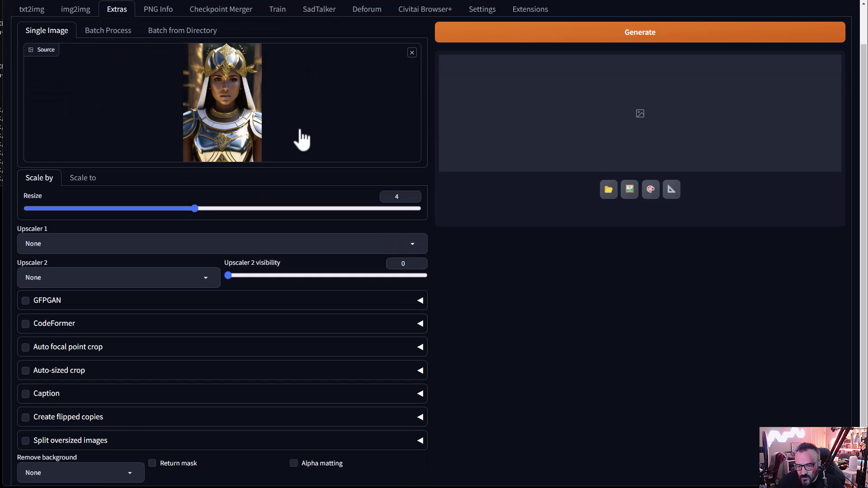
pyautogui.scroll(-1, 447, 284)
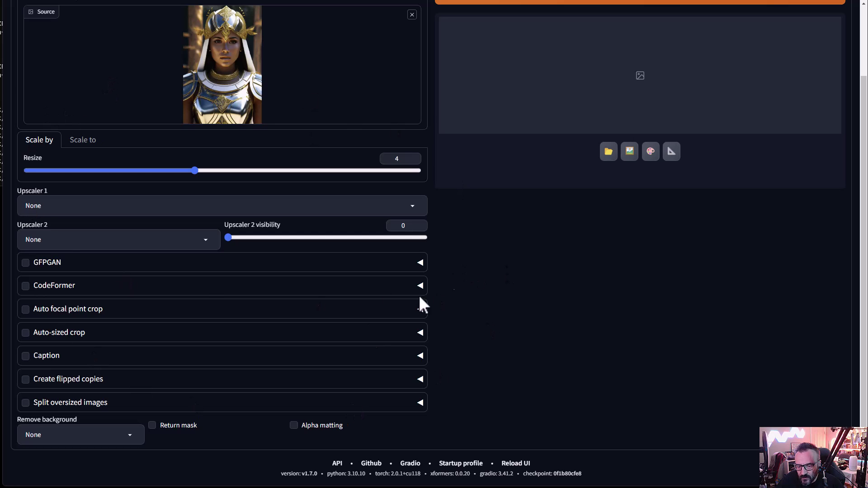
pyautogui.click(129, 436)
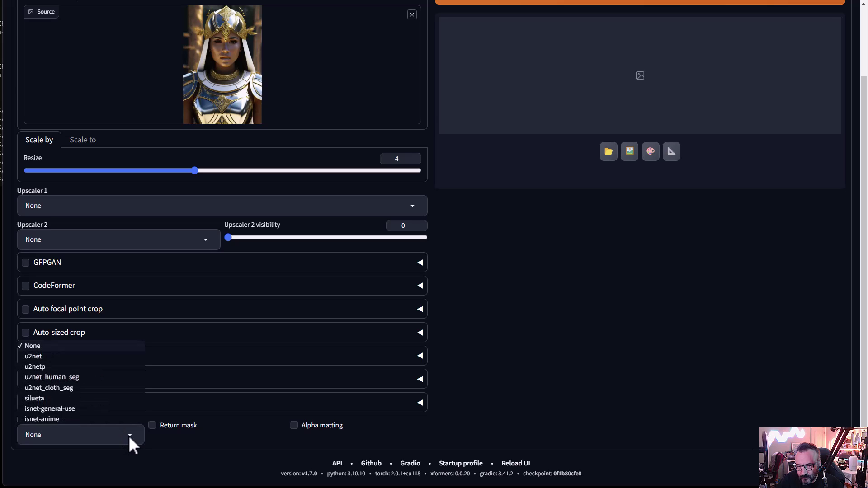
pyautogui.click(41, 357)
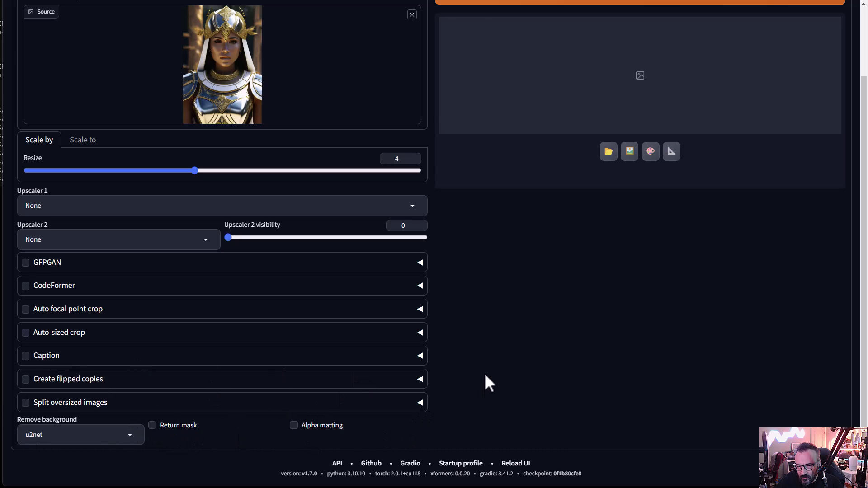
pyautogui.scroll(2, 484, 373)
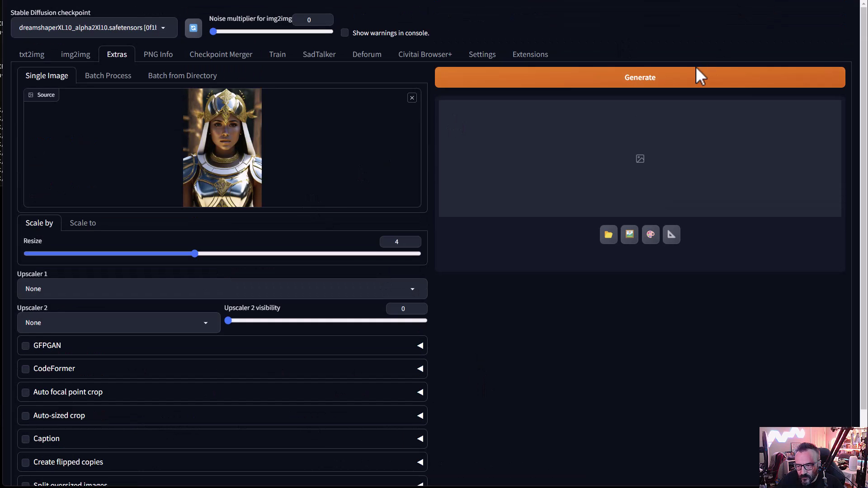
# Produce the u2net background-removed warrior portrait, which takes 6.5 seconds
pyautogui.click(674, 86)
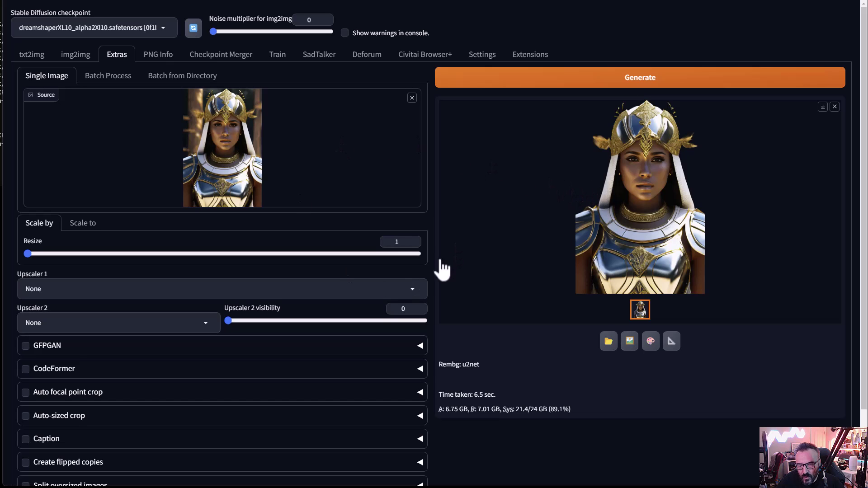
pyautogui.scroll(-2, 443, 270)
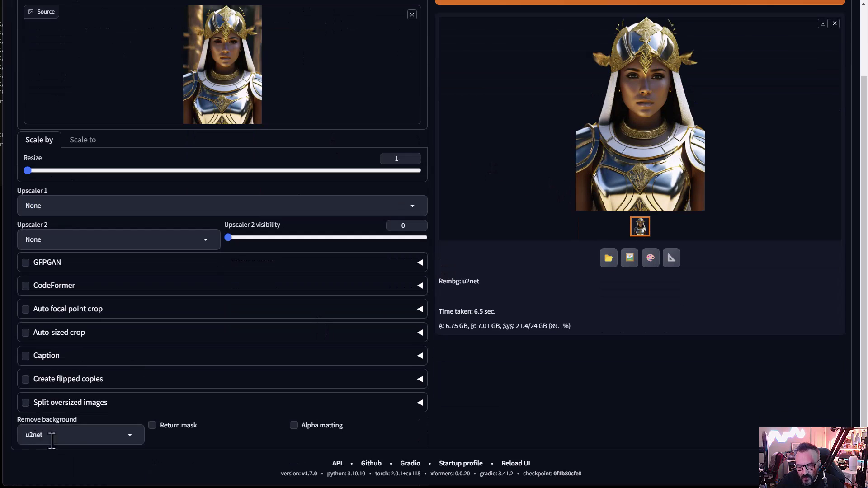
# Enable Return mask and regenerate to get a white-on-black warrior silhouette
pyautogui.click(153, 427)
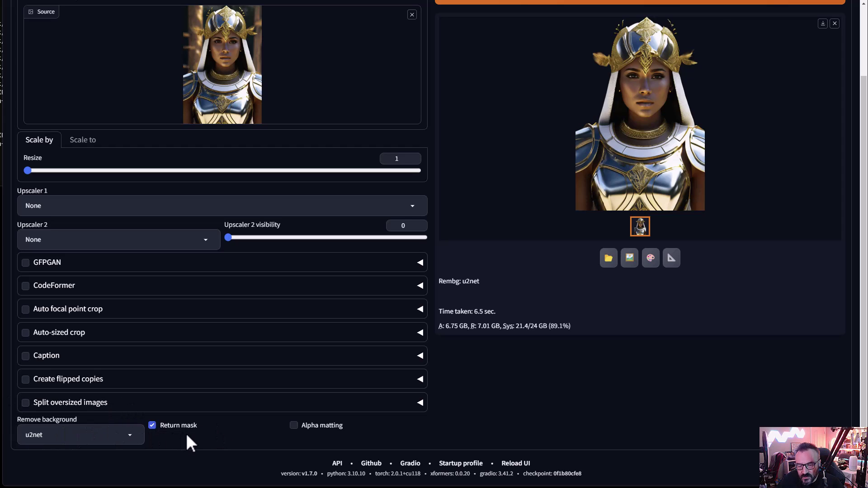
pyautogui.scroll(2, 532, 336)
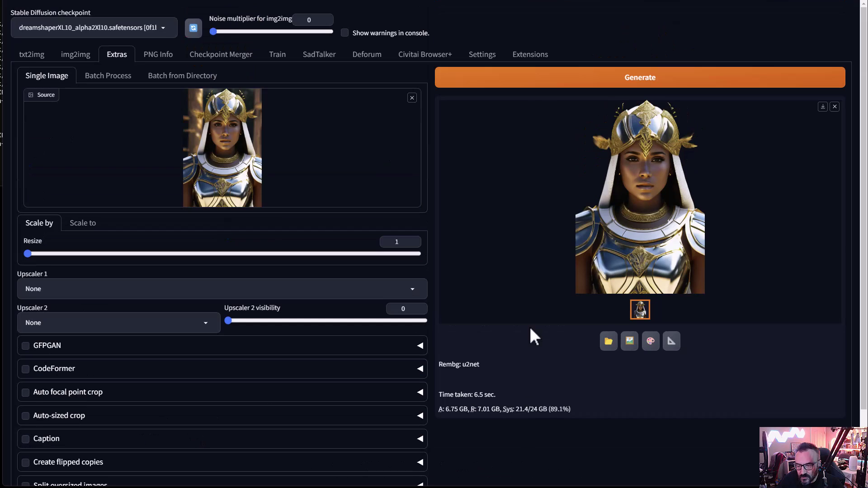
pyautogui.click(688, 84)
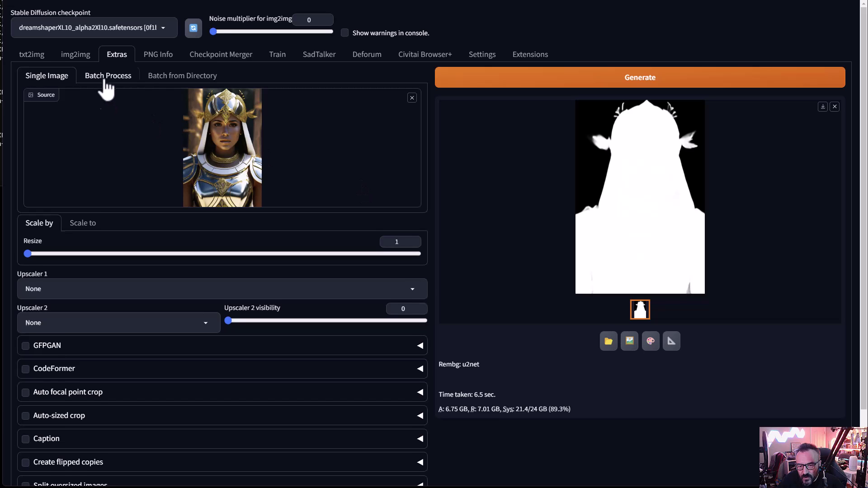
# Show the Extras Batch from Directory page with its input and output directory fields
pyautogui.click(105, 76)
pyautogui.click(173, 79)
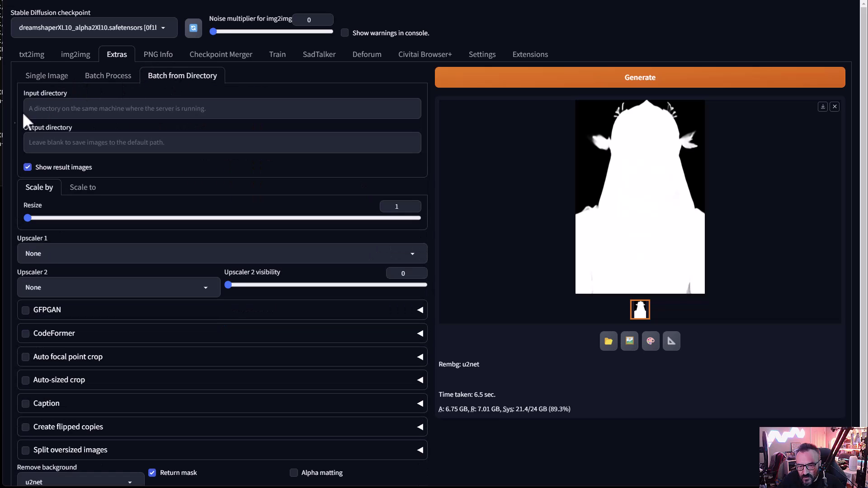
pyautogui.click(197, 109)
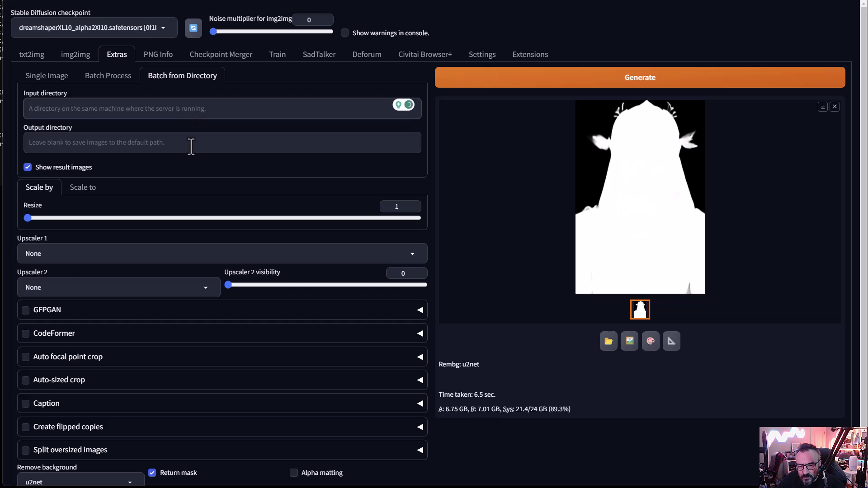
pyautogui.click(193, 145)
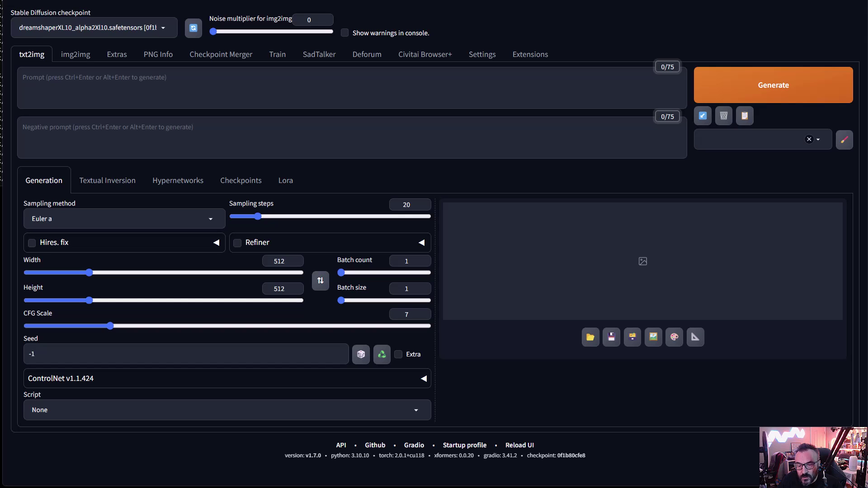
pyautogui.click(110, 55)
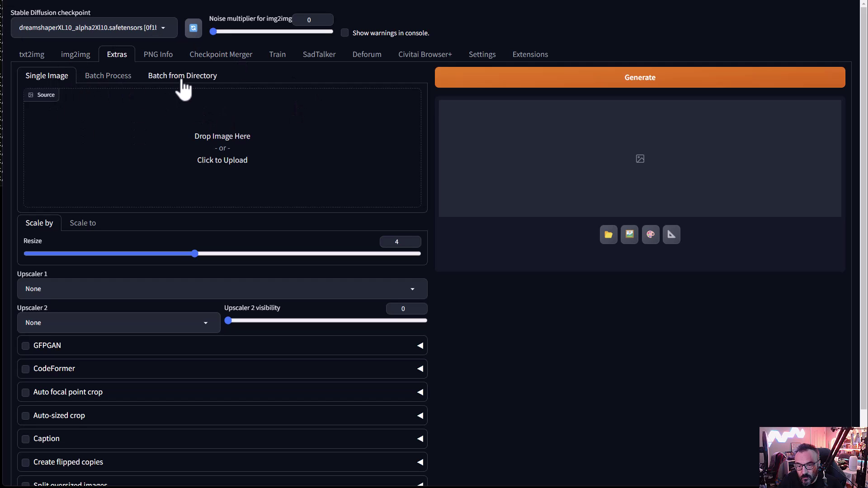
pyautogui.click(183, 77)
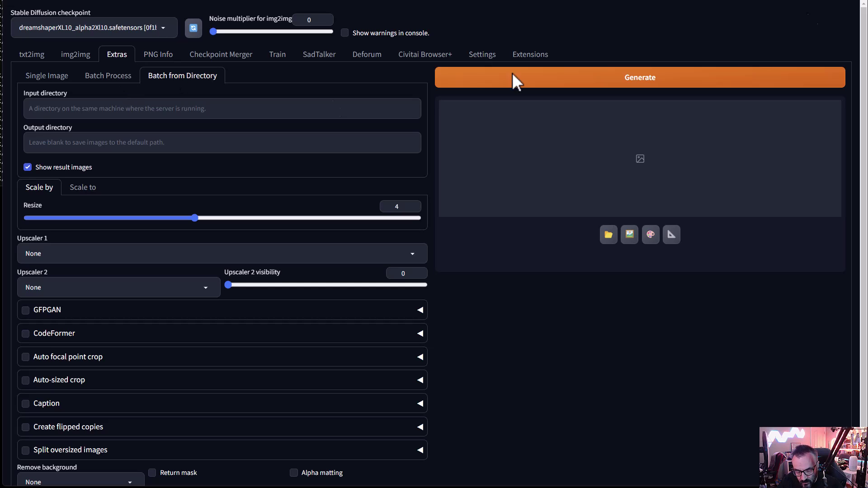
# Paste D:\AI-Stuff\Frames as the input directory and D:\AI-Stuff\output as the output directory
pyautogui.click(138, 114)
pyautogui.write('D:\\AI-Stuff\\Frames')
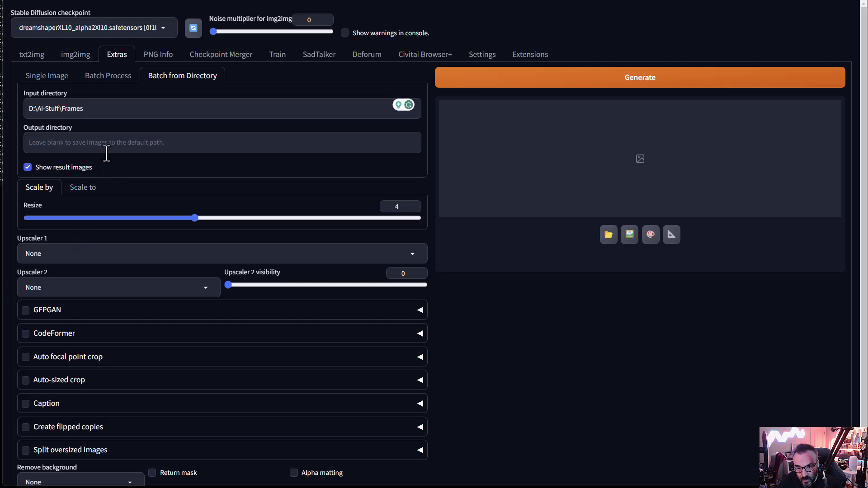
pyautogui.click(111, 144)
pyautogui.write('D:\\AI-Stuff\\output')
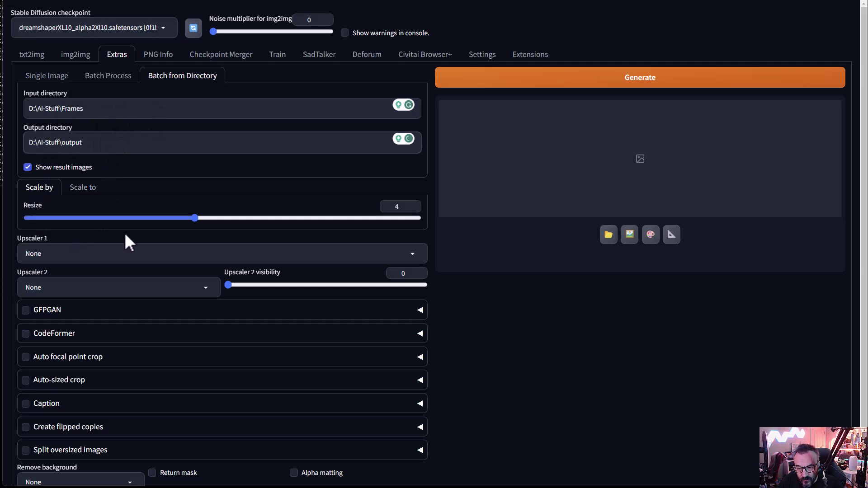
# Set Resize to 1, choose u2net for Remove background and enable Return mask
pyautogui.moveTo(196, 218); pyautogui.dragTo(142, 219)
pyautogui.moveTo(66, 231); pyautogui.dragTo(27, 218)
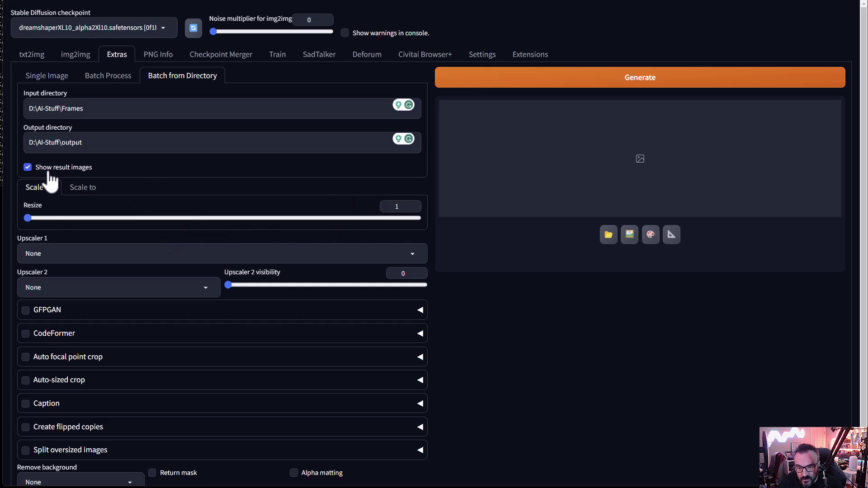
pyautogui.scroll(-1, 131, 380)
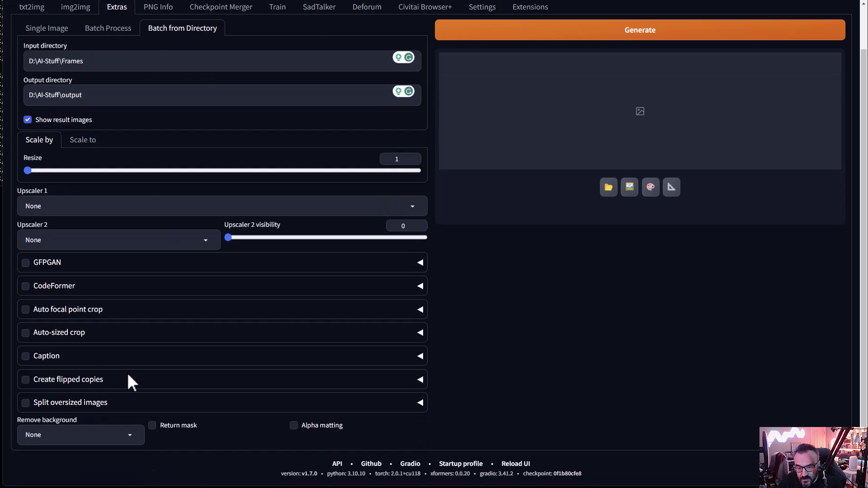
pyautogui.click(132, 437)
pyautogui.click(61, 360)
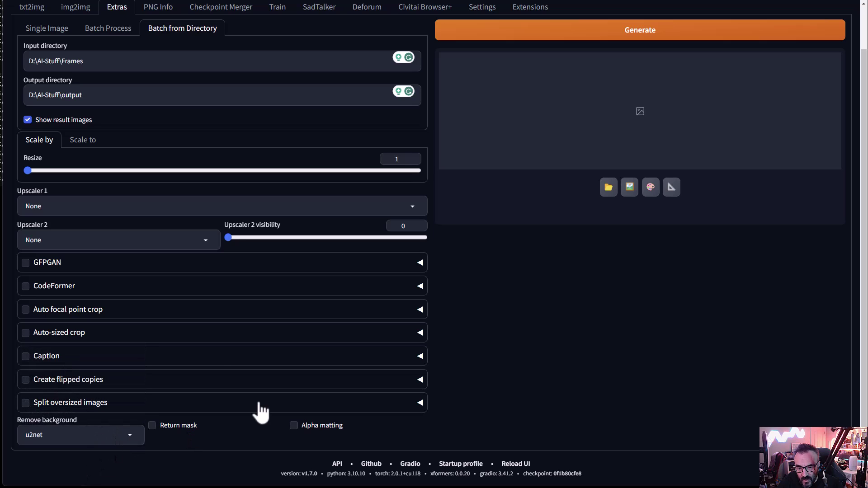
pyautogui.click(177, 425)
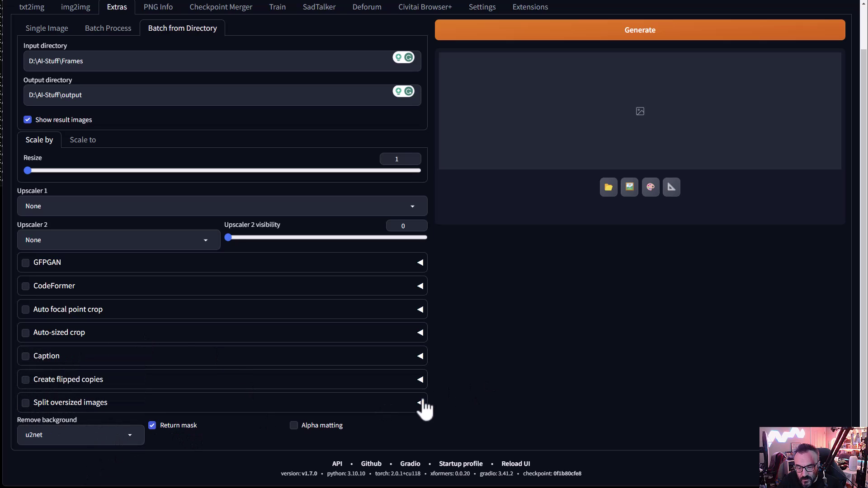
pyautogui.scroll(1, 420, 396)
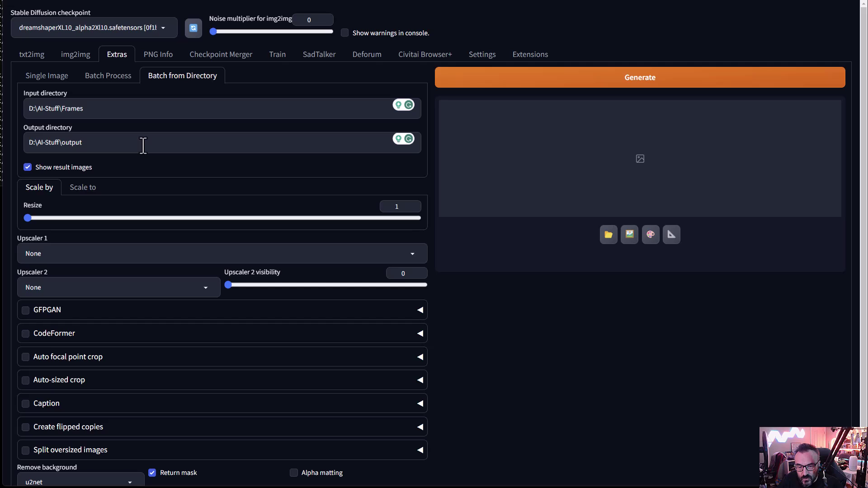
# Start the batch and view masks M30_000001 to M30_000008.png appearing in the output folder
pyautogui.click(639, 77)
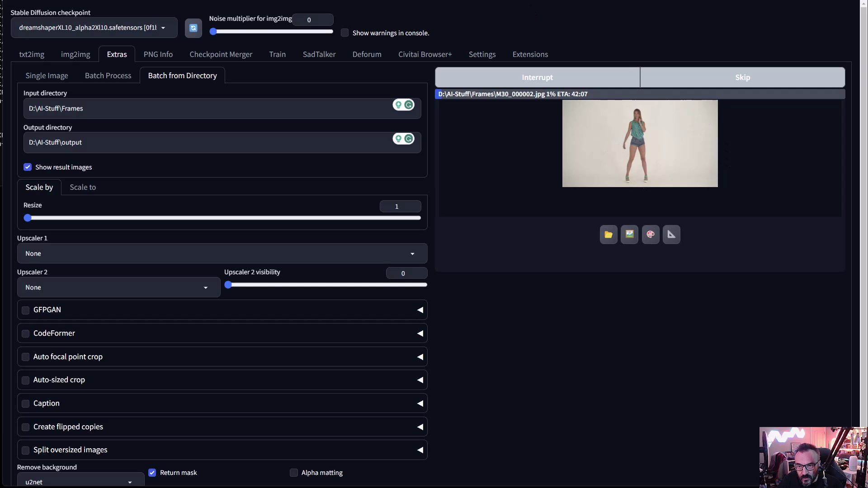
pyautogui.hotkey('alt', 'Tab')
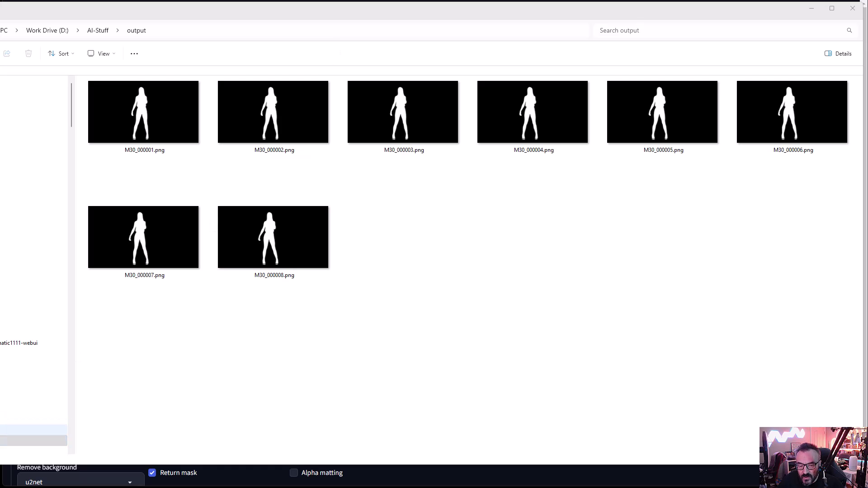
# Compare the Frames source images against the generated masks in the output folder
pyautogui.click(32, 430)
pyautogui.scroll(-10, 433, 269)
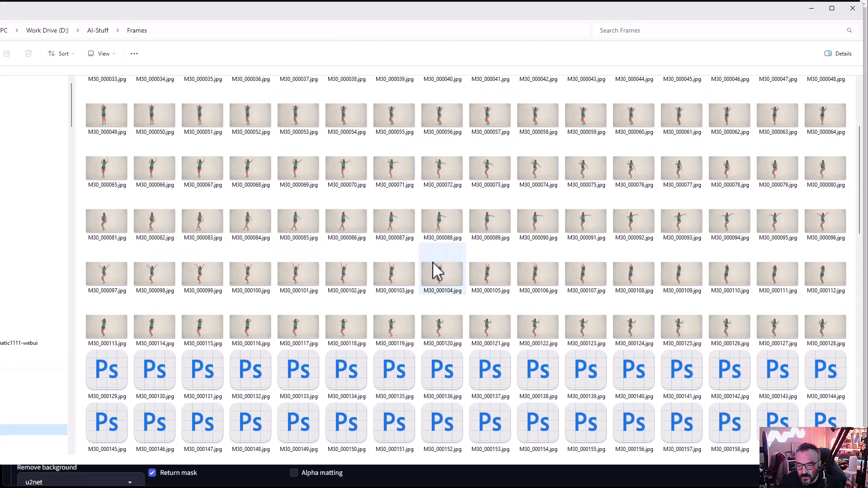
pyautogui.scroll(10, 438, 271)
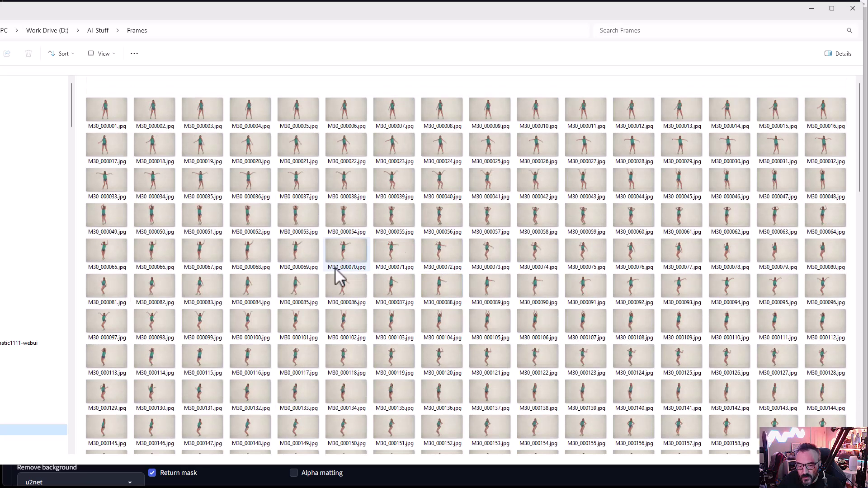
pyautogui.click(32, 440)
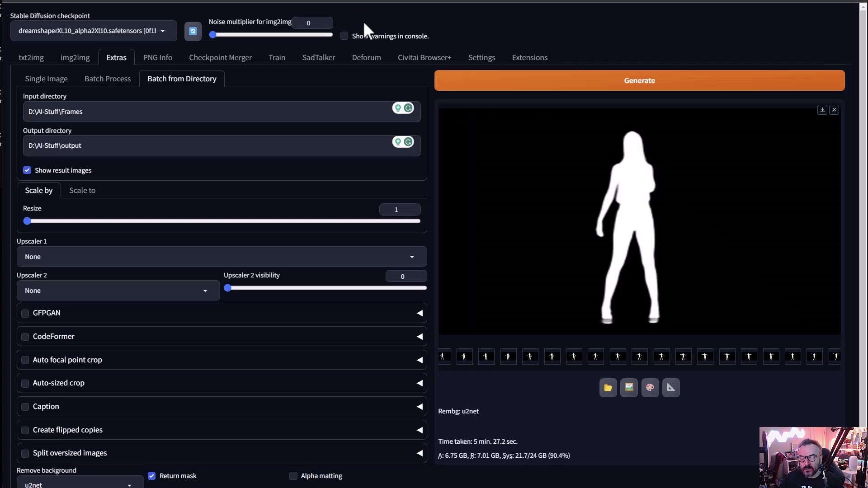
# Step through the dancer silhouette masks from the seventh onward, then go to img2img inpainting
pyautogui.click(507, 356)
pyautogui.click(568, 351)
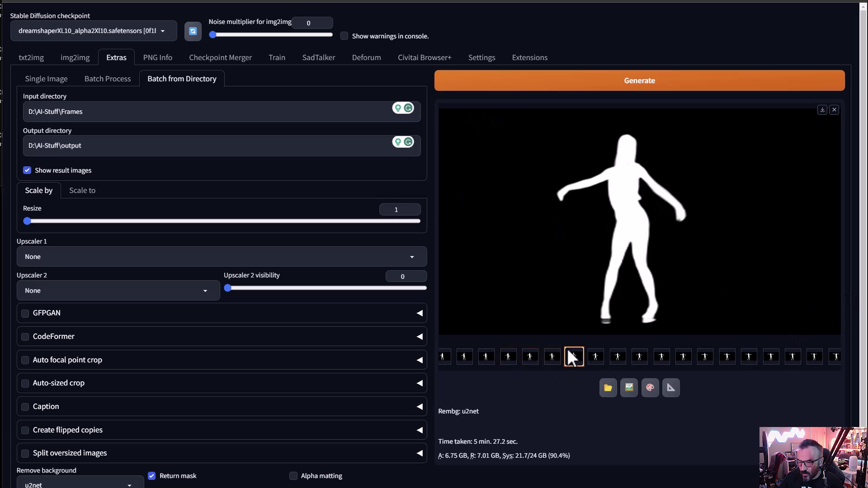
pyautogui.press('Right')
pyautogui.press('Right')
pyautogui.press('Right')
pyautogui.press('Right')
pyautogui.press('Right')
pyautogui.press('Right')
pyautogui.press('Right')
pyautogui.press('Right')
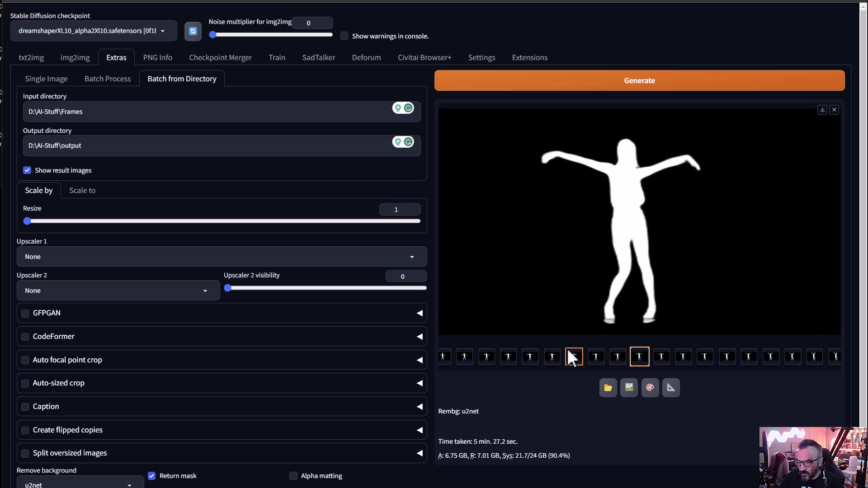
pyautogui.press('Right')
pyautogui.press('Right')
pyautogui.press('Right')
pyautogui.press('Right')
pyautogui.press('Right')
pyautogui.press('Right')
pyautogui.press('Right')
pyautogui.press('Right')
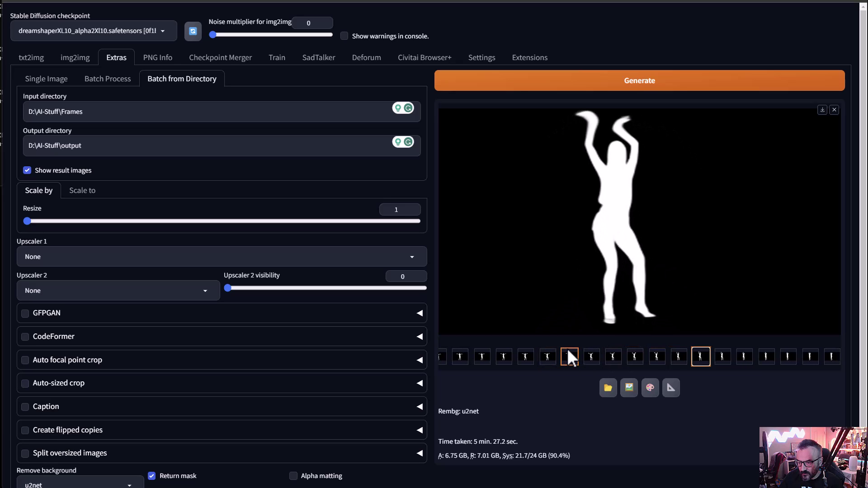
pyautogui.press('Right')
pyautogui.press('Right')
pyautogui.press('Right')
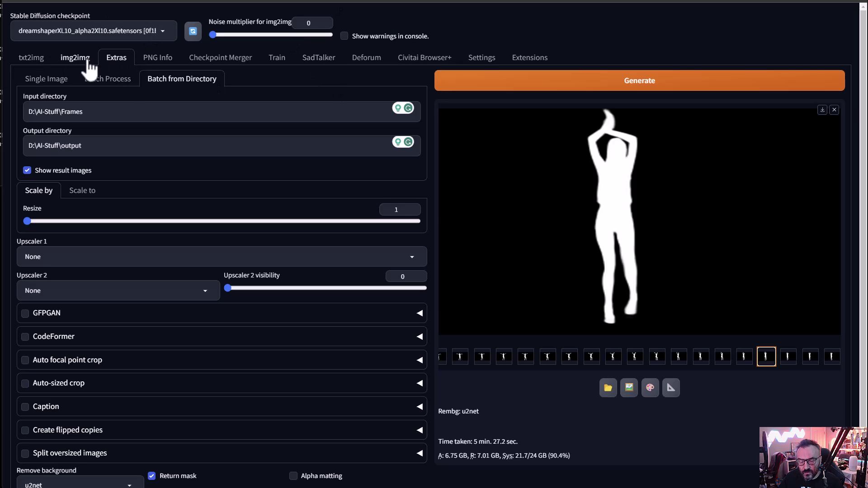
pyautogui.click(74, 57)
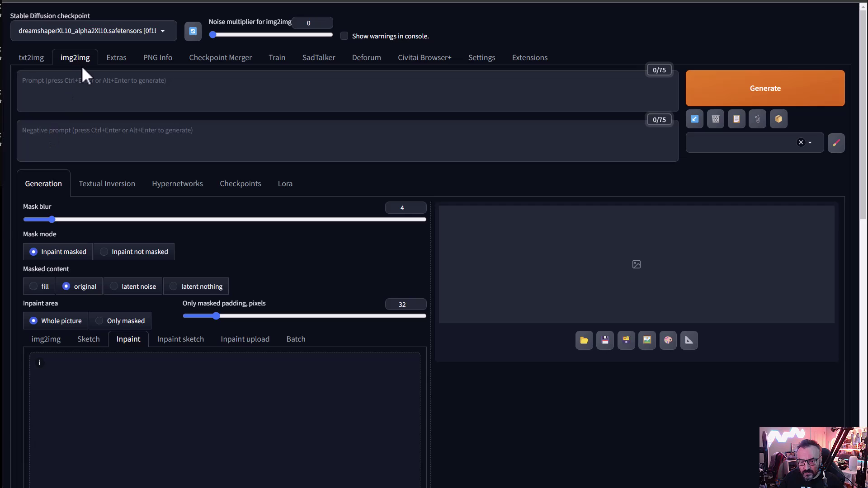
# Switch to Inpaint upload and load the dancer photo and its white silhouette mask
pyautogui.scroll(-2, 143, 304)
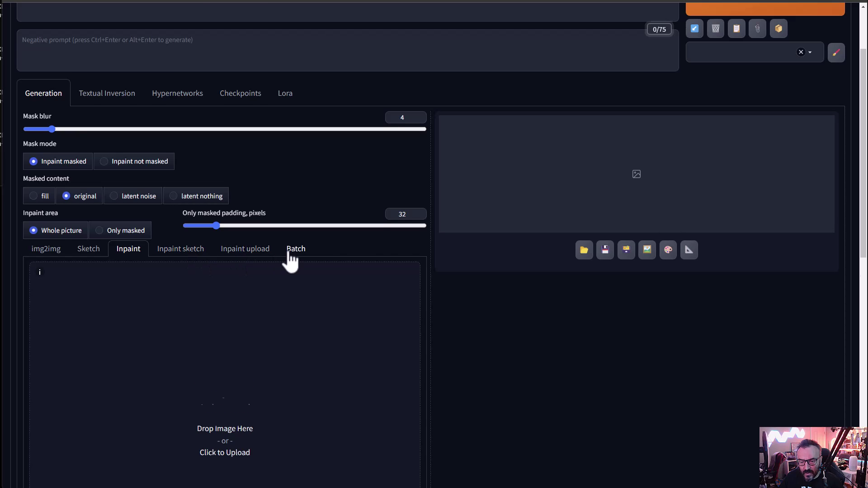
pyautogui.scroll(-2, 292, 262)
pyautogui.click(246, 162)
pyautogui.scroll(-2, 447, 264)
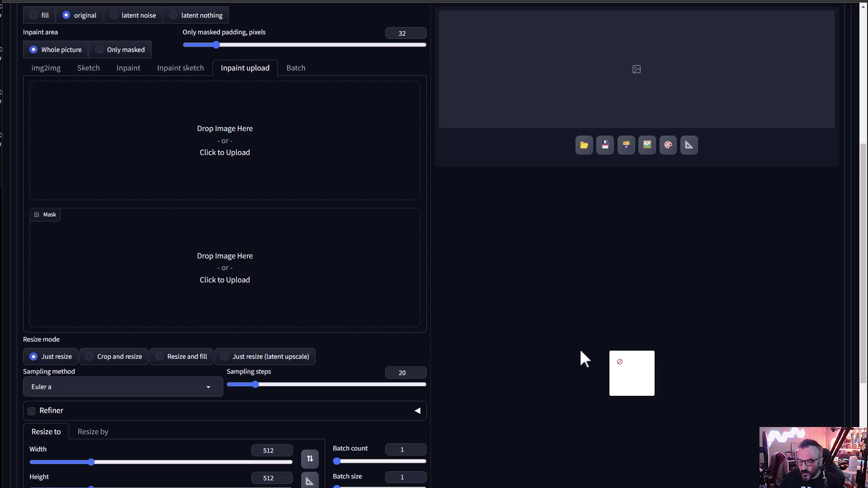
pyautogui.moveTo(581, 357); pyautogui.dragTo(277, 235)
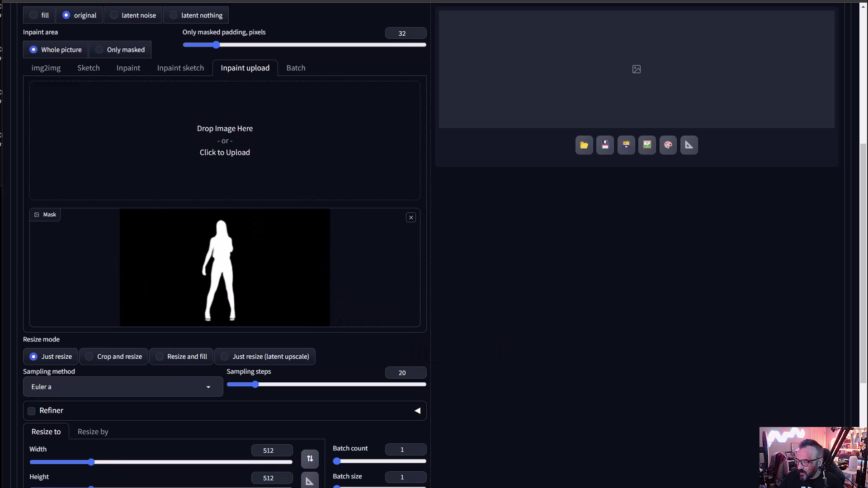
pyautogui.moveTo(9, 224); pyautogui.dragTo(277, 171)
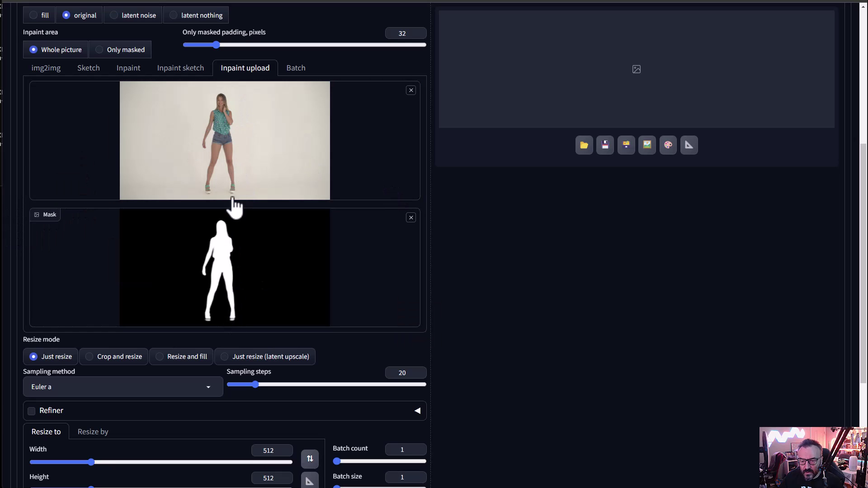
# Switch img2img to the Batch sub-tab to reveal its directory fields
pyautogui.scroll(4, 233, 203)
pyautogui.scroll(2, 157, 114)
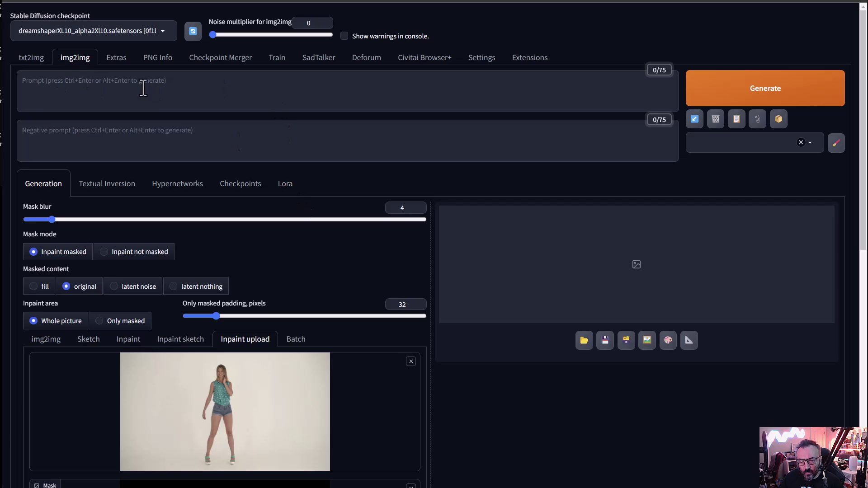
pyautogui.scroll(-4, 240, 232)
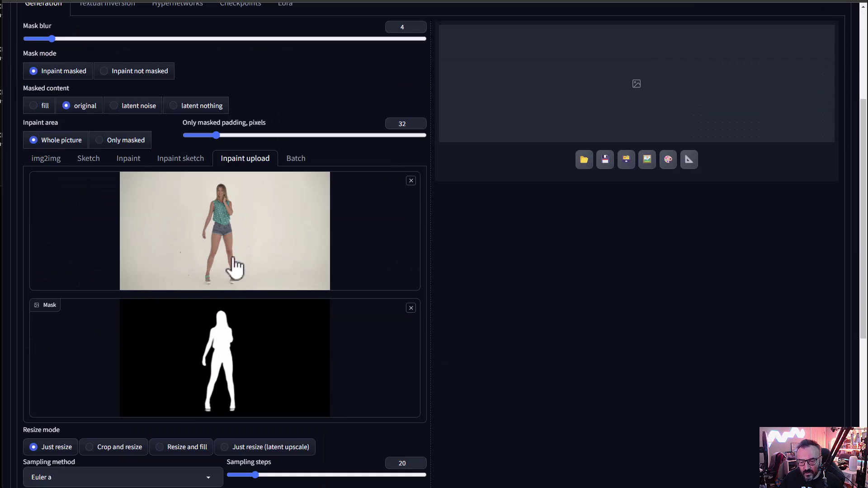
pyautogui.click(298, 160)
pyautogui.scroll(-3, 261, 122)
pyautogui.scroll(2, 144, 140)
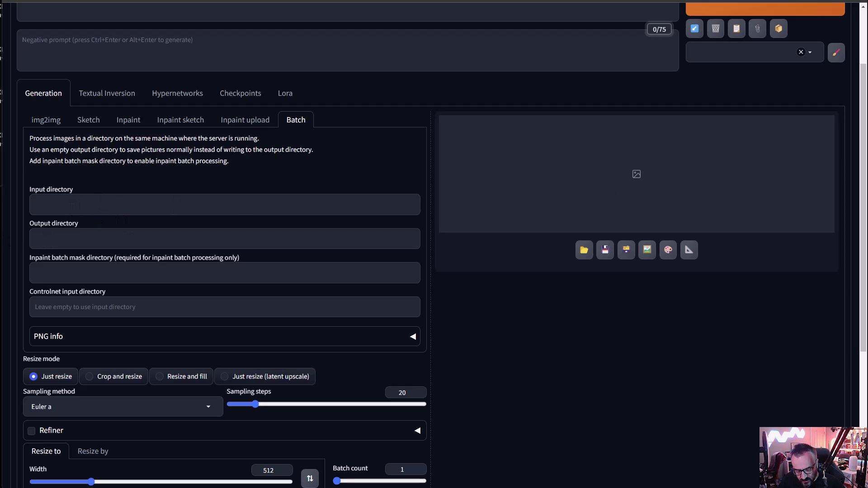
# Paste D:\AI-Stuff\Frames, D:\AI-Stuff\render and D:\AI-Stuff\output as batch input, output and mask folders, then return to Inpaint upload
pyautogui.click(196, 214)
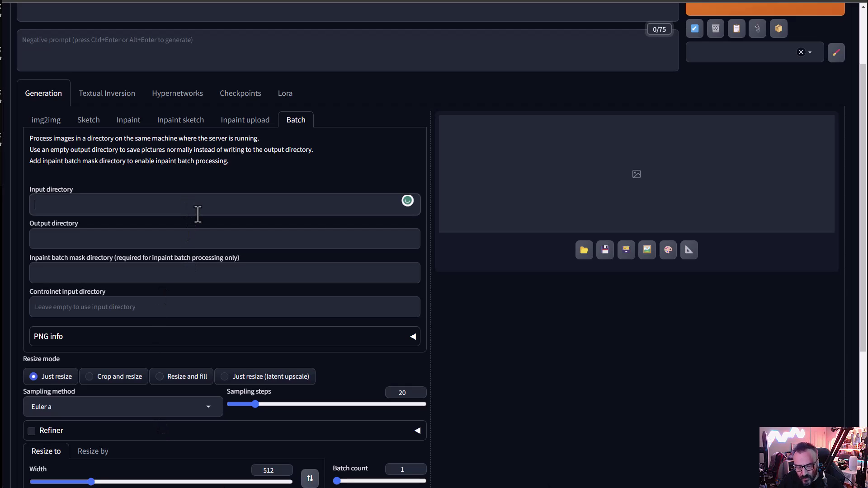
pyautogui.write('D:\\AI-Stuff\\Frames')
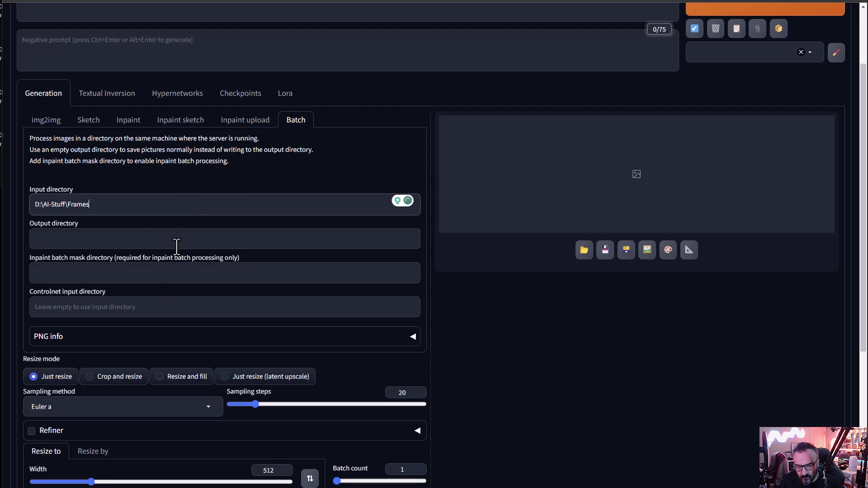
pyautogui.click(177, 246)
pyautogui.write('D:\\AI-Stuff\\Frames')
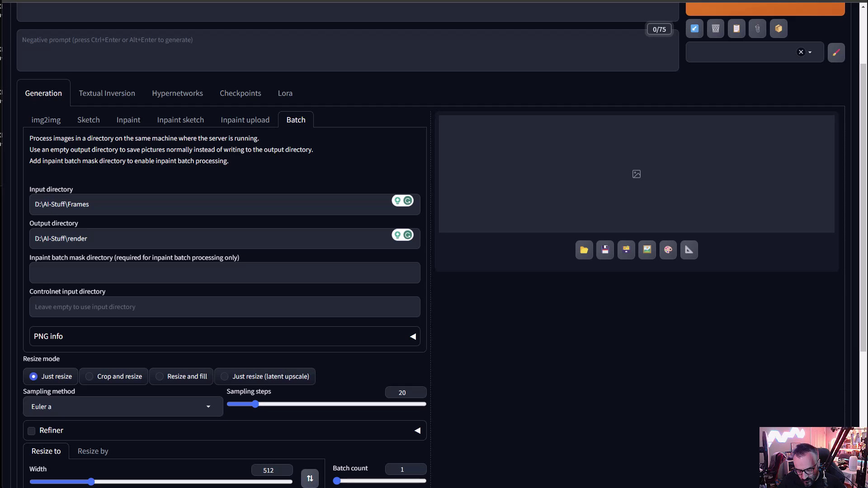
pyautogui.click(73, 273)
pyautogui.write('D:\\AI-Stuff\\output')
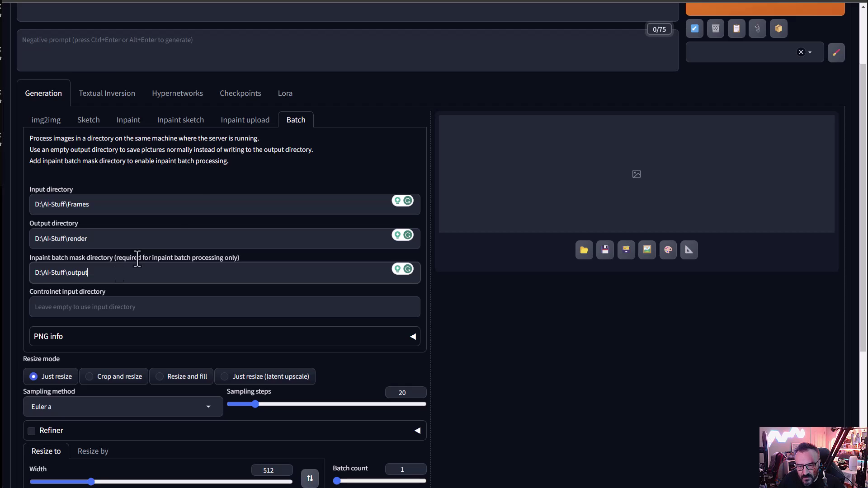
pyautogui.click(240, 121)
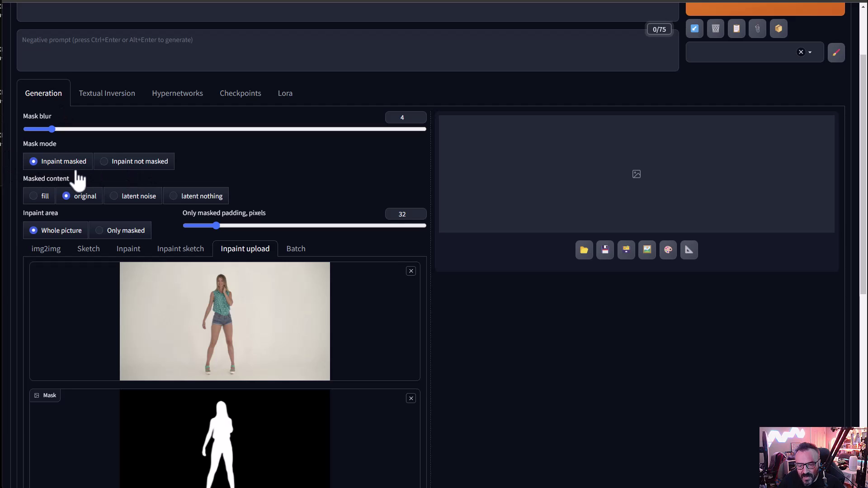
# Enter 'red' as the img2img prompt
pyautogui.scroll(-2, 349, 380)
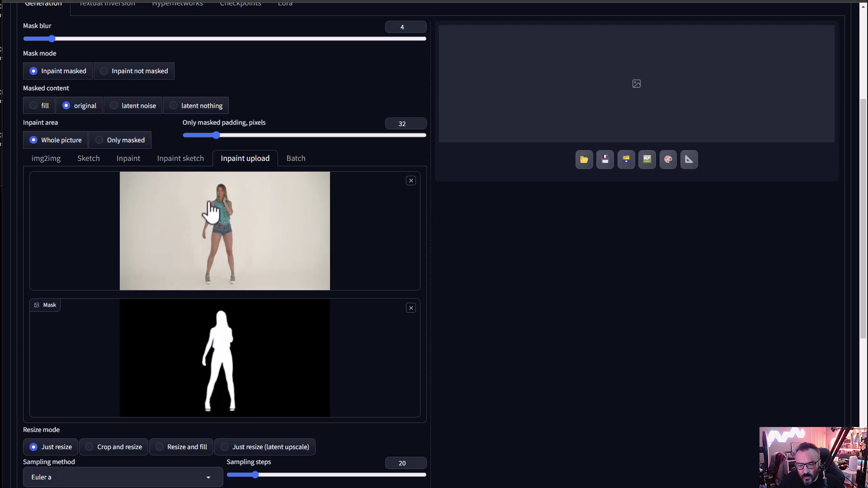
pyautogui.scroll(4, 234, 235)
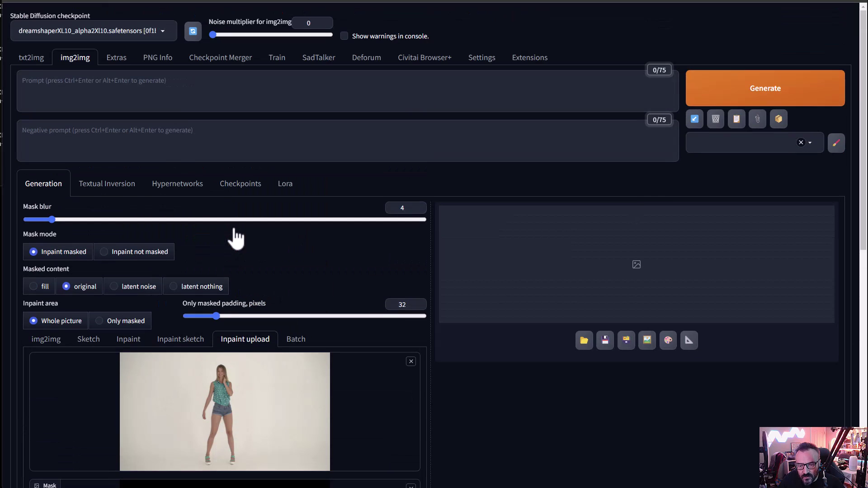
pyautogui.click(169, 96)
pyautogui.write('red')
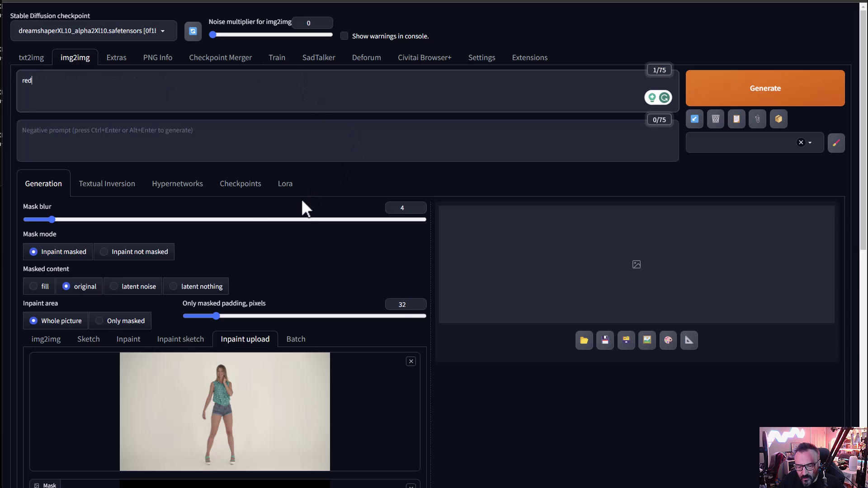
# Choose the DPM++ 2M Karras sampler and generate a test inpaint
pyautogui.scroll(-2, 247, 213)
pyautogui.scroll(-3, 245, 215)
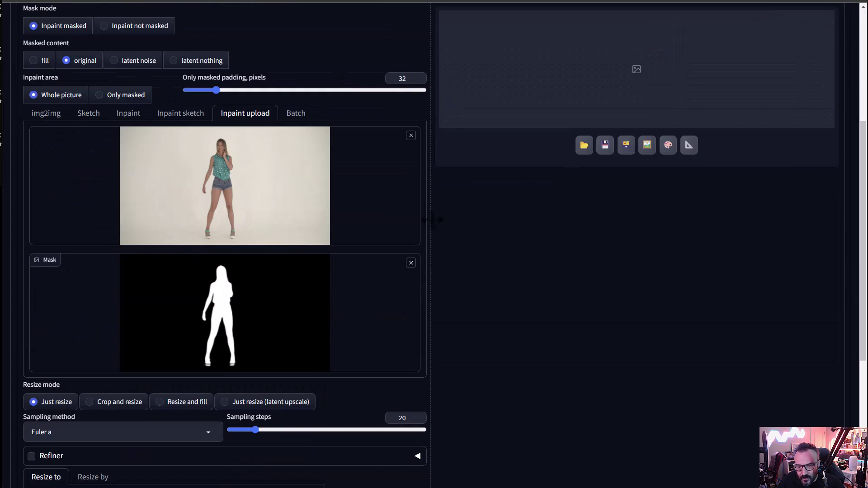
pyautogui.scroll(2, 433, 220)
pyautogui.scroll(-6, 197, 183)
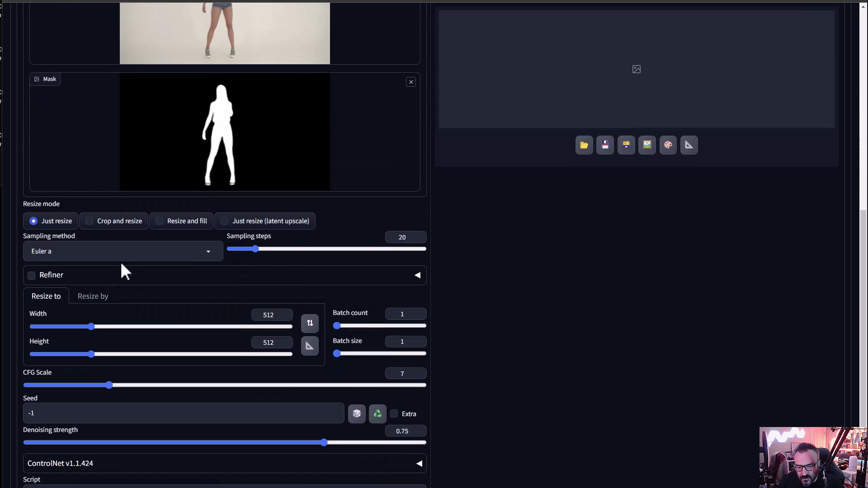
pyautogui.click(179, 253)
pyautogui.scroll(2, 118, 136)
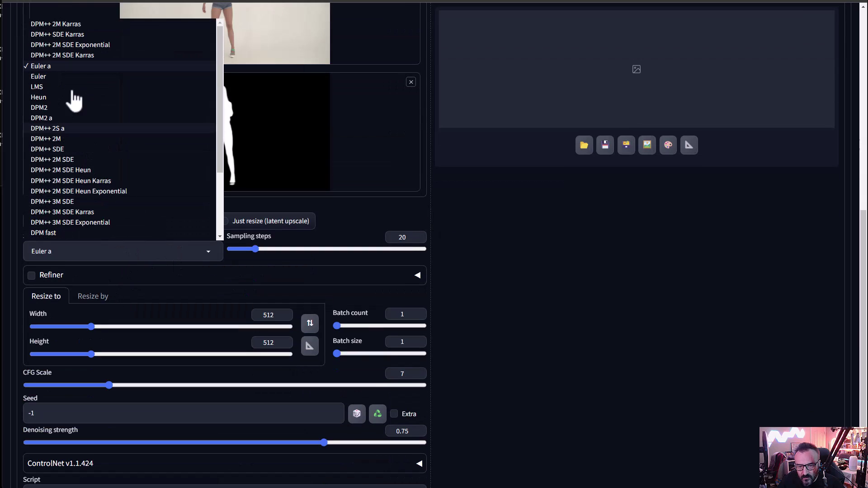
pyautogui.click(78, 24)
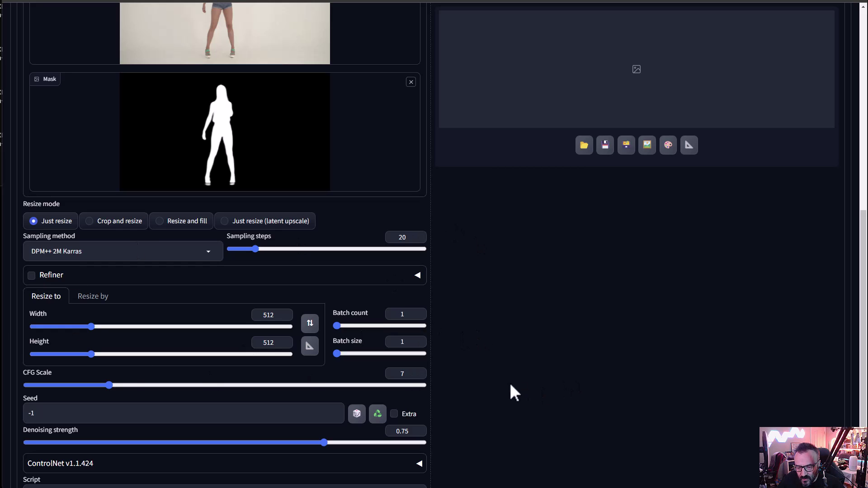
pyautogui.scroll(8, 501, 384)
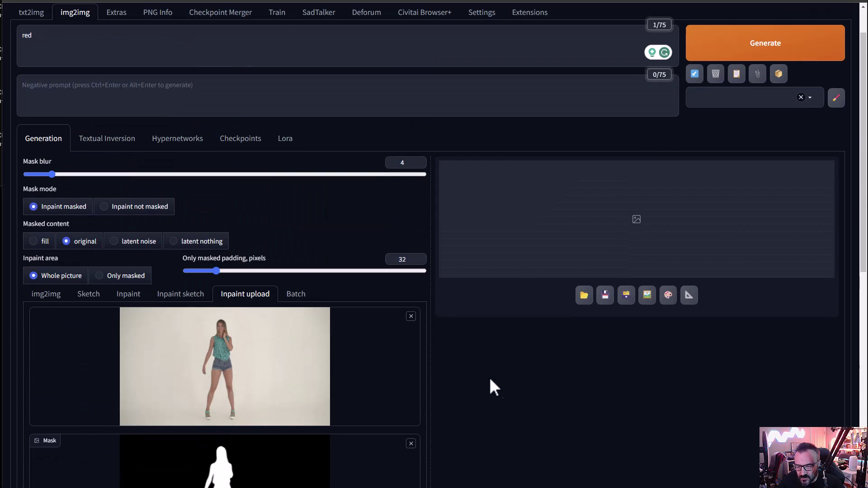
pyautogui.click(771, 42)
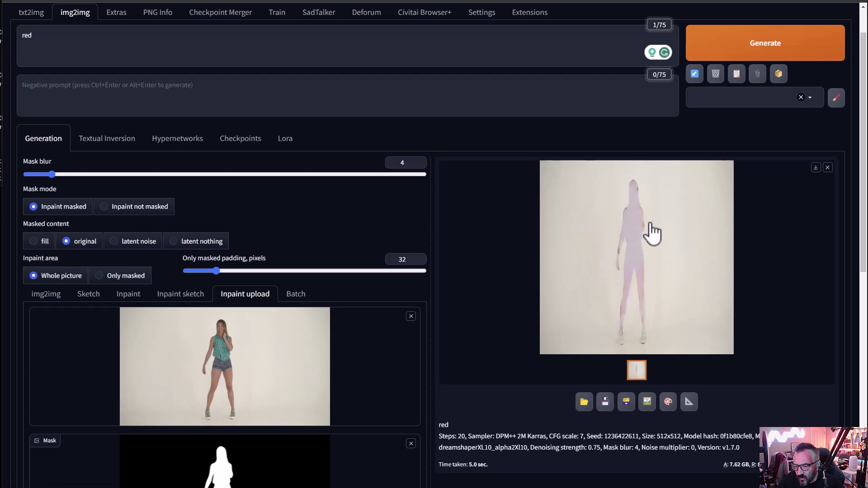
# Regenerate with Inpaint not masked, then set width to 768 and generate again
pyautogui.click(120, 207)
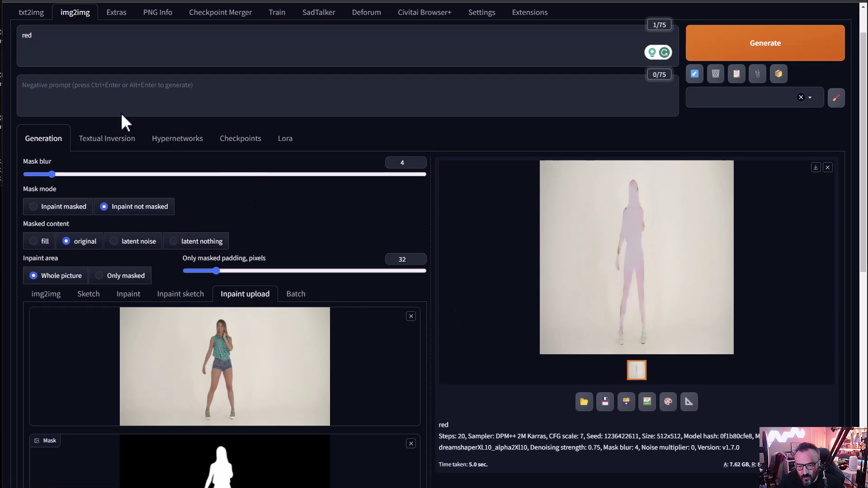
pyautogui.click(733, 44)
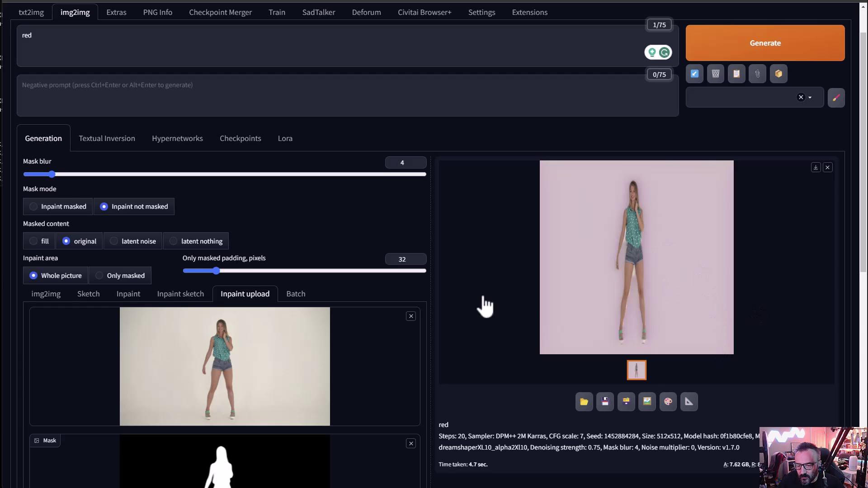
pyautogui.scroll(-9, 449, 296)
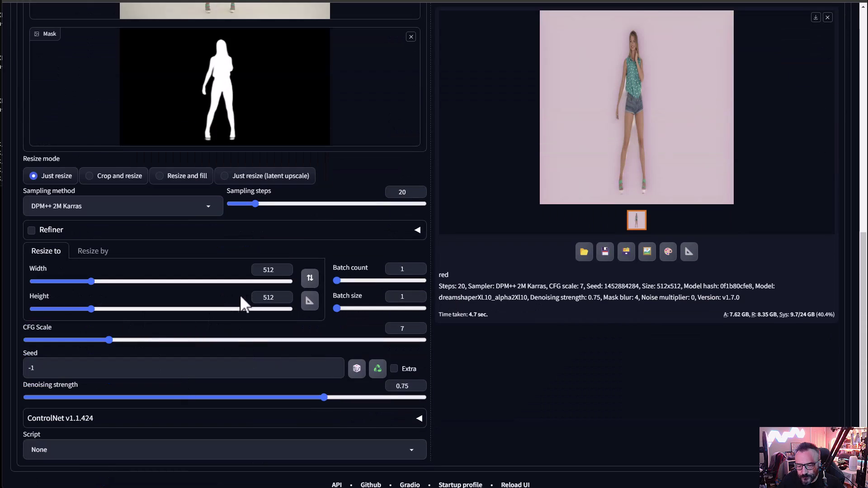
pyautogui.doubleClick(274, 274)
pyautogui.write('768')
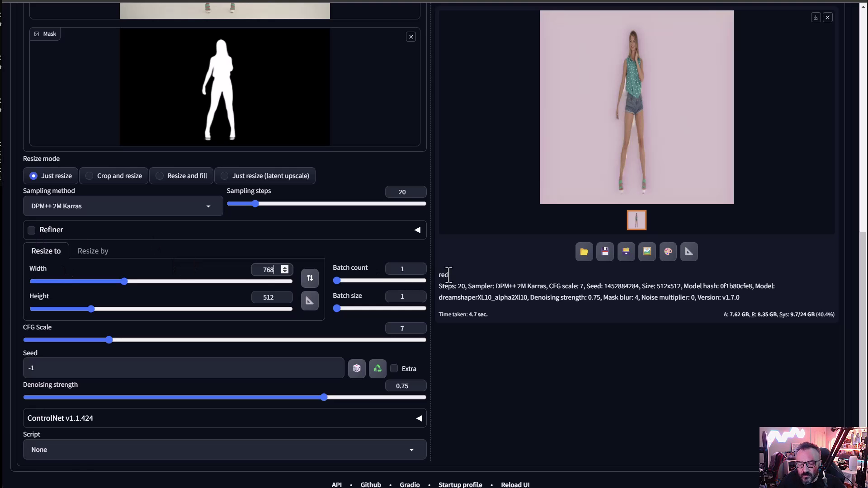
pyautogui.scroll(9, 453, 271)
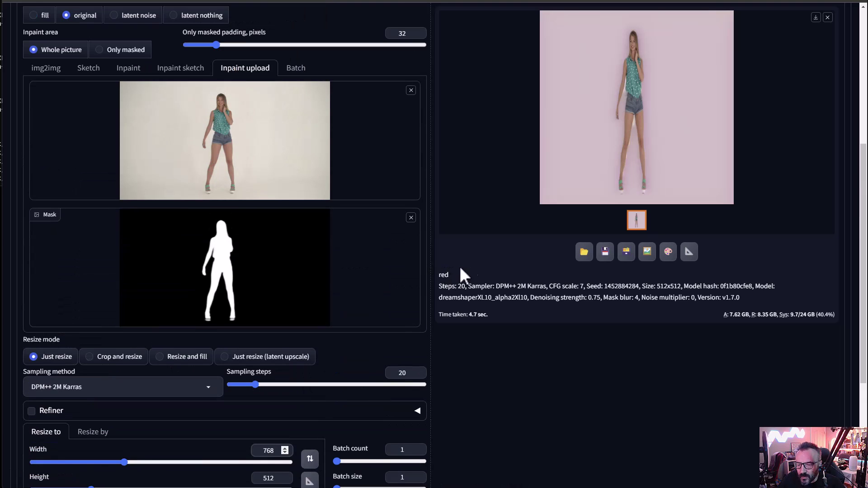
pyautogui.click(709, 53)
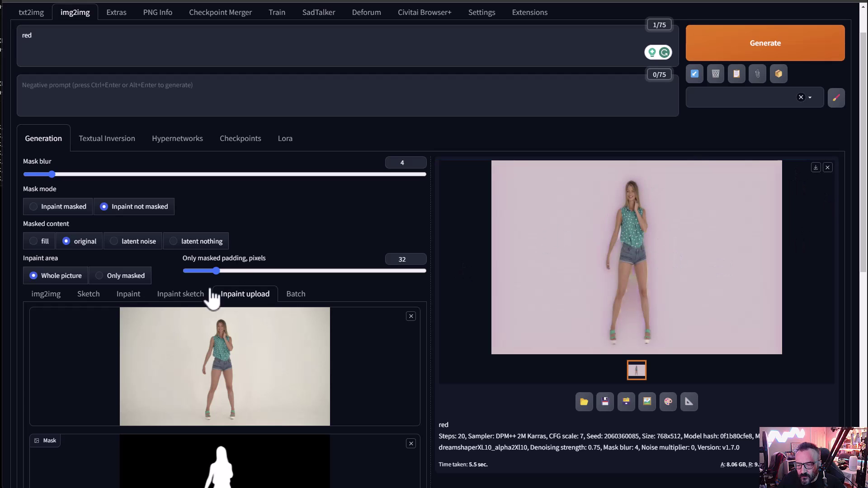
# Switch img2img to the Batch sub-tab and look over its settings
pyautogui.click(296, 295)
pyautogui.scroll(-7, 384, 360)
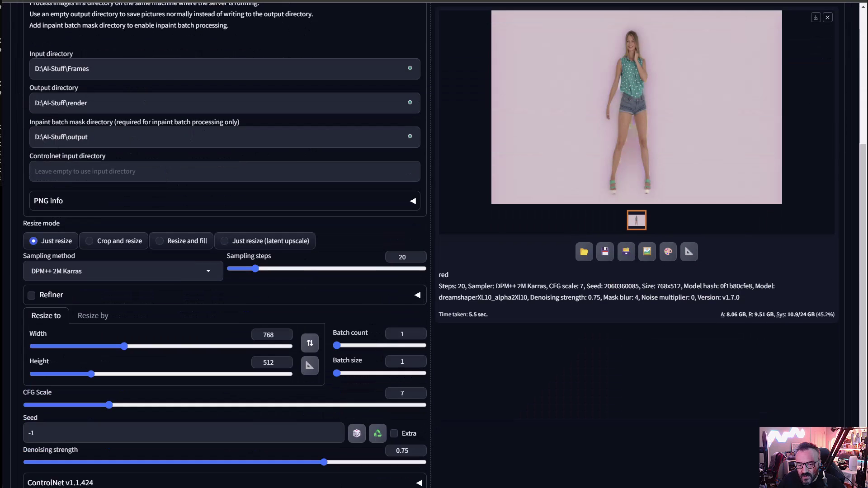
pyautogui.scroll(1, 419, 229)
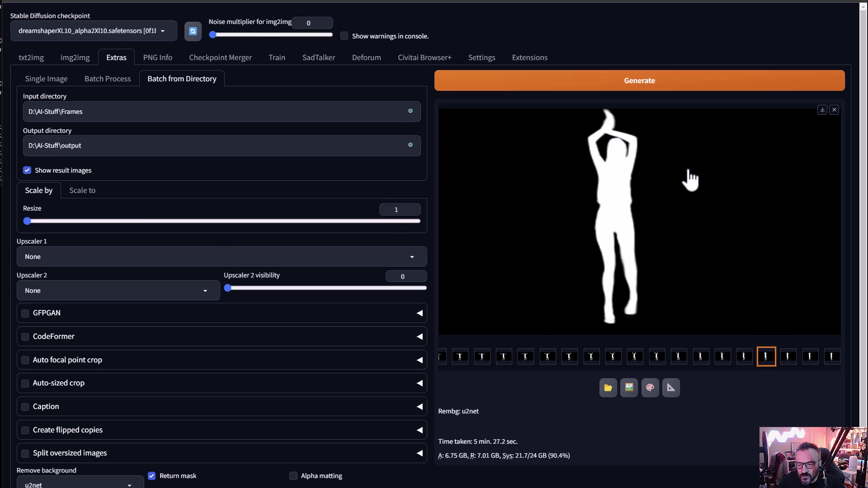
# Enable alpha matting with foreground threshold 233 and background threshold 21
pyautogui.scroll(-1, 469, 264)
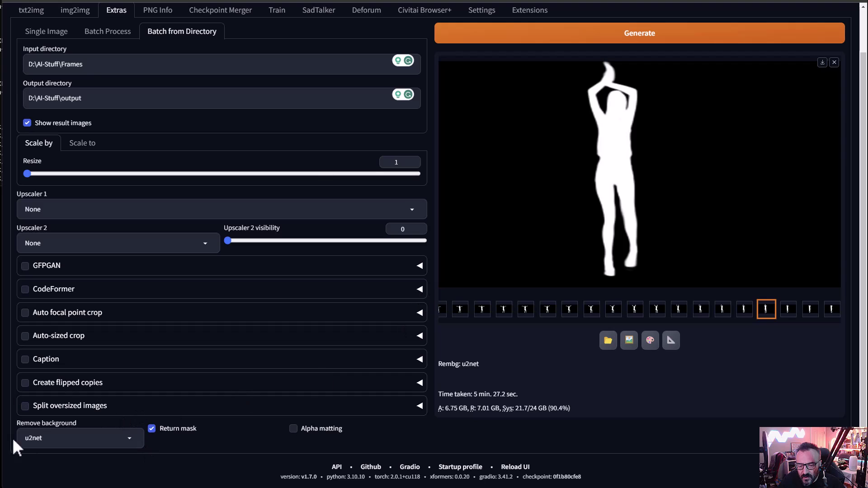
pyautogui.click(294, 430)
pyautogui.scroll(-1, 339, 371)
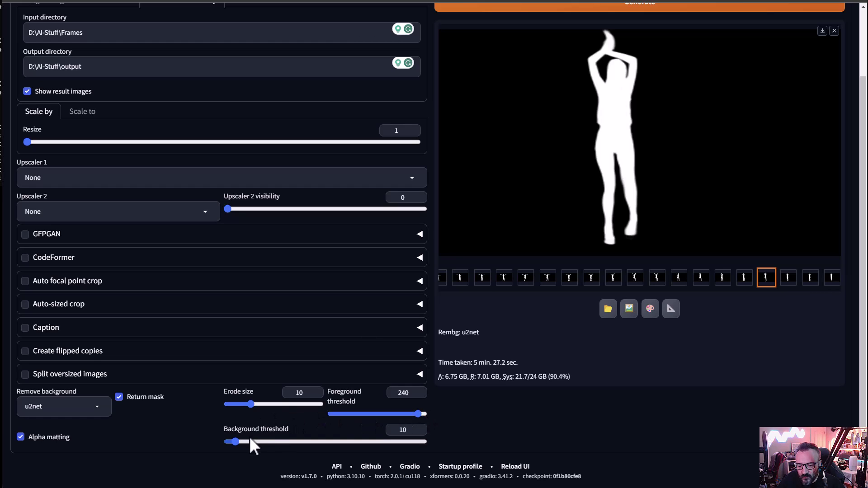
pyautogui.click(419, 413)
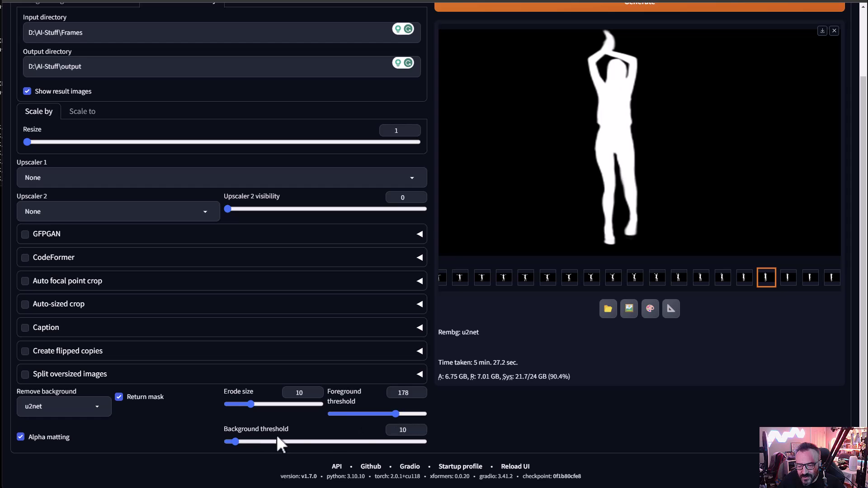
pyautogui.moveTo(231, 445); pyautogui.dragTo(274, 447)
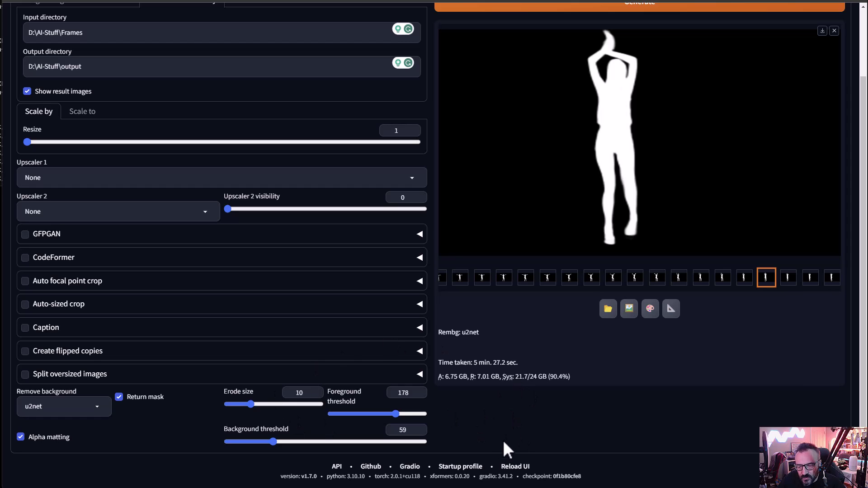
pyautogui.moveTo(409, 414); pyautogui.dragTo(421, 414)
pyautogui.moveTo(272, 445); pyautogui.dragTo(245, 444)
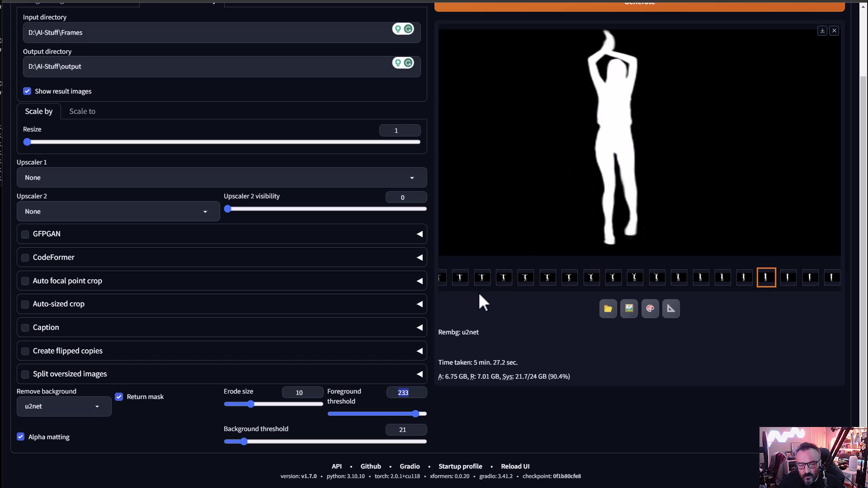
pyautogui.scroll(3, 434, 305)
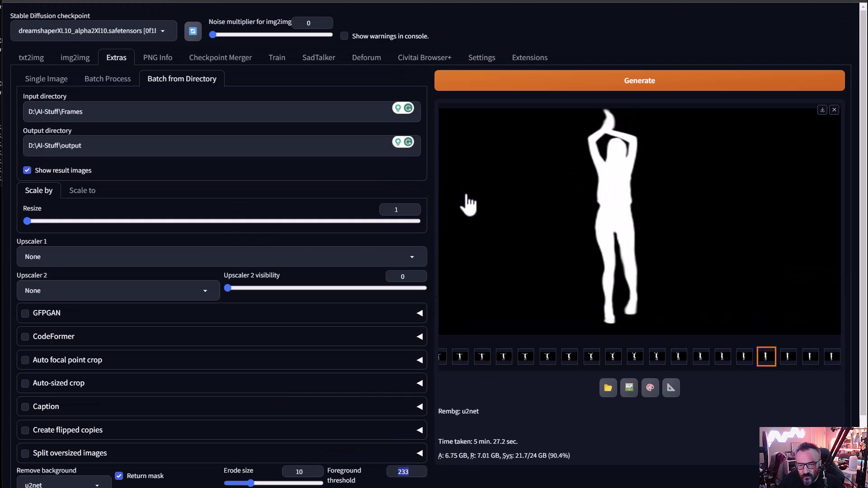